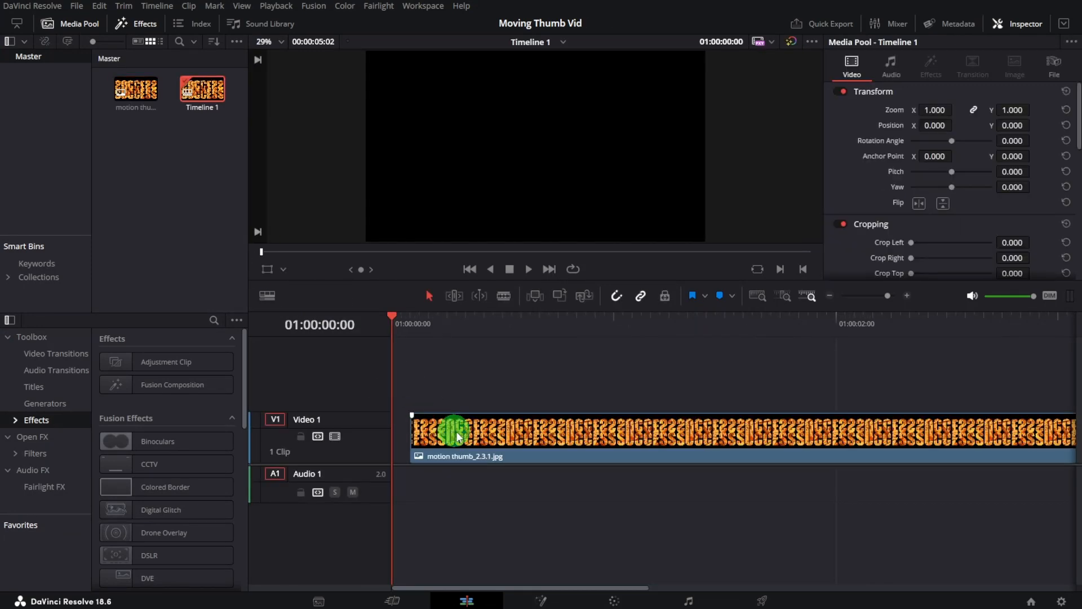
Split the motion thumb_2.3.1.jpg clip at 01:00:01:00 and delete the part after the cut.
click(474, 439)
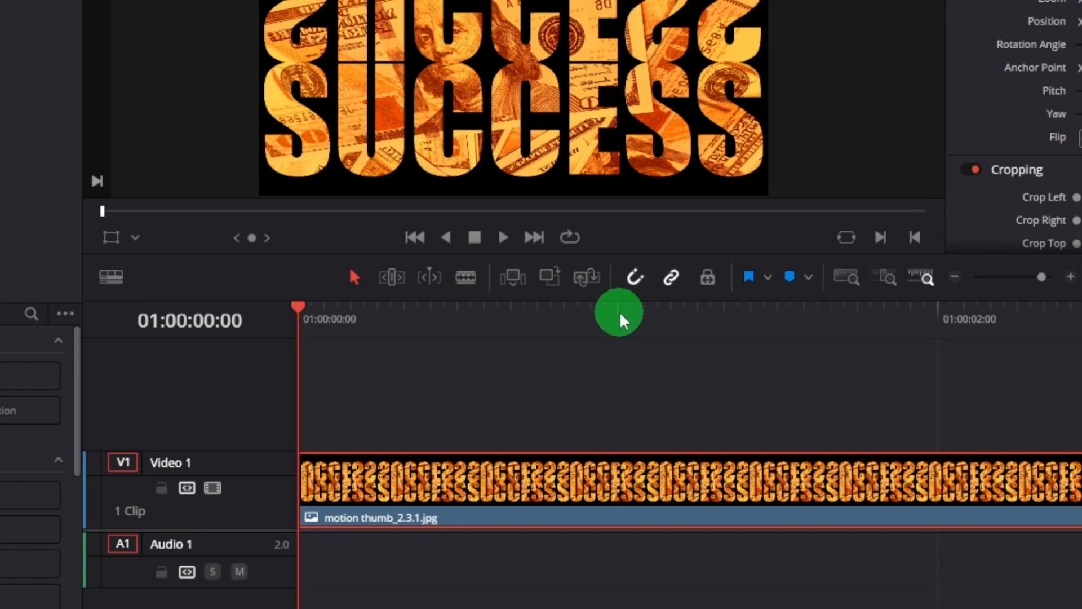
click(616, 312)
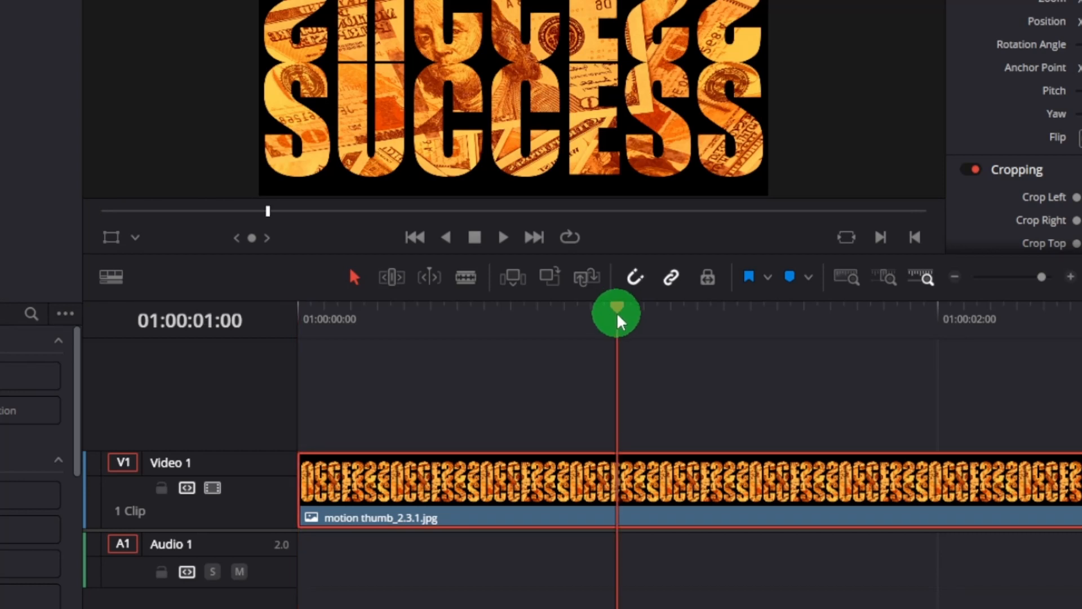
click(692, 482)
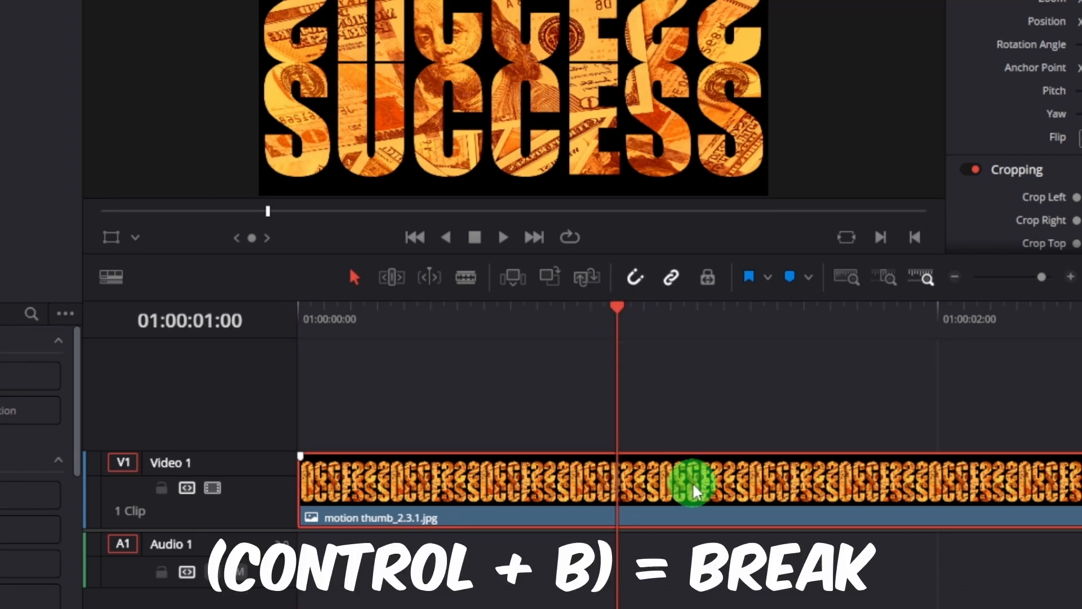
key(ctrl+b)
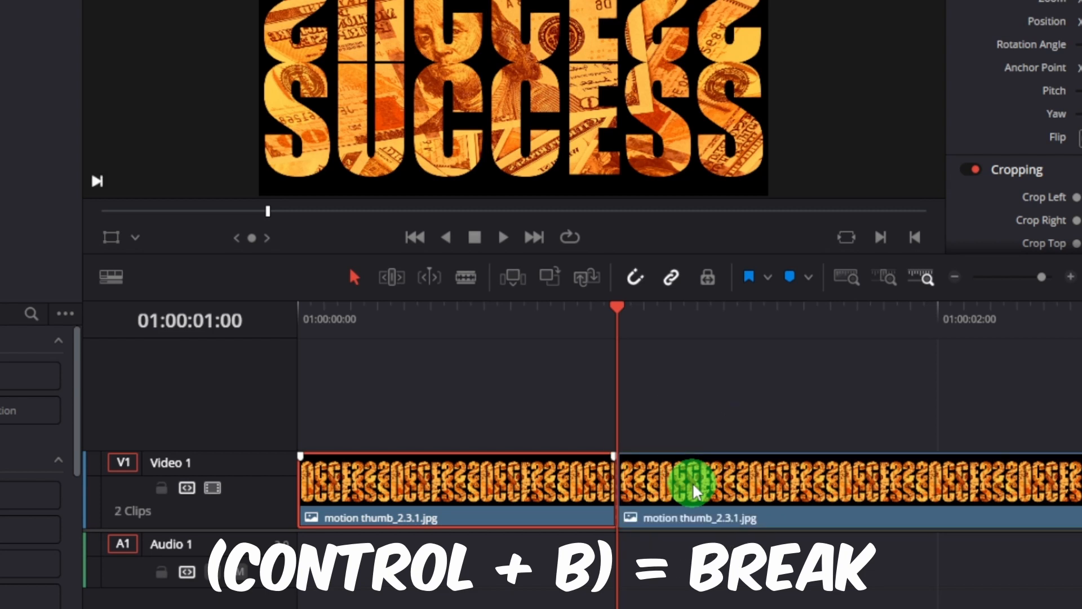
click(693, 482)
right_click(692, 482)
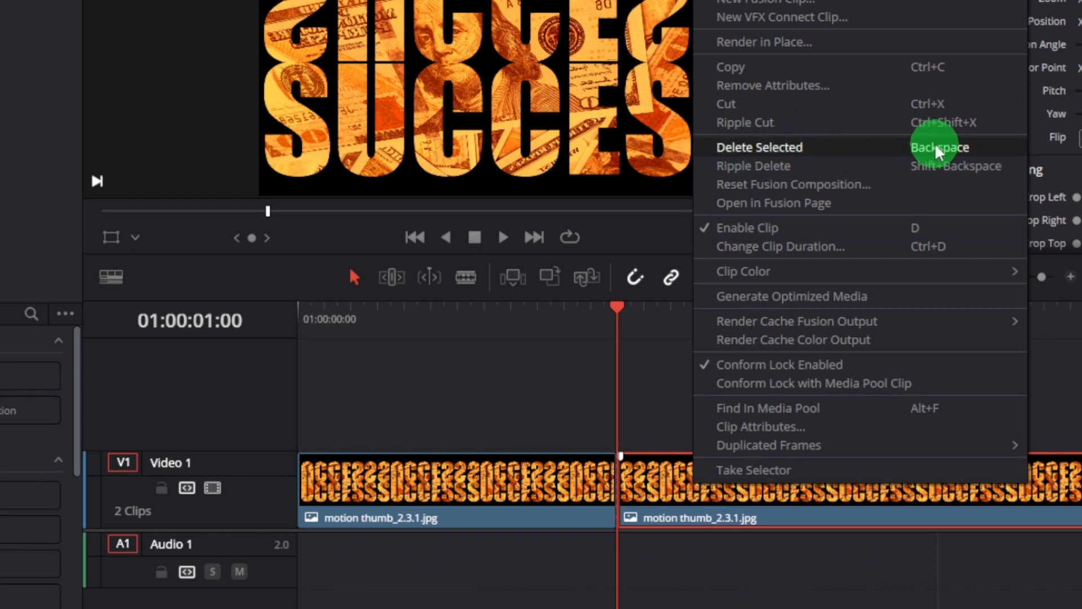
click(938, 151)
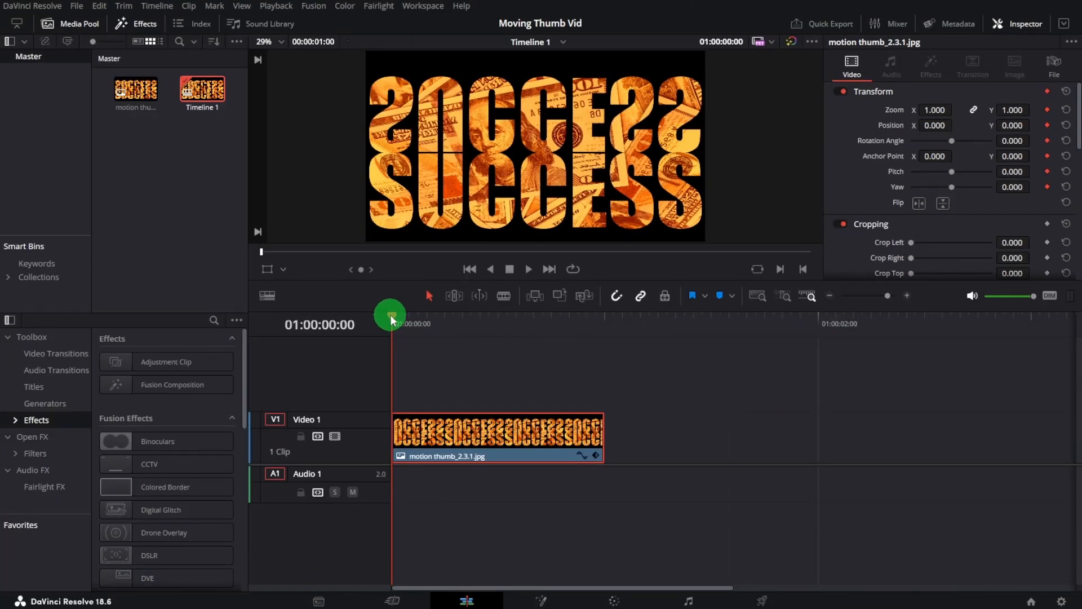
Set the clip's zoom to 10 at 01:00:01:00 and play the animation from the start.
drag(390, 315, 599, 327)
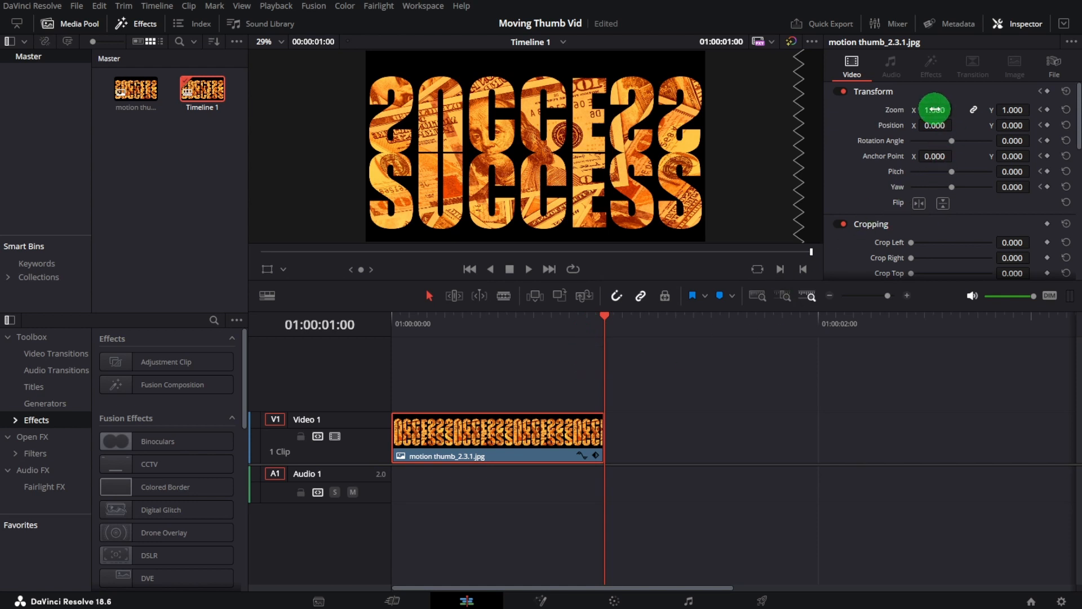
mouse_move(934, 109)
mouse_down()
mouse_move(973, 107)
mouse_move(916, 113)
mouse_move(978, 96)
mouse_move(934, 101)
mouse_up()
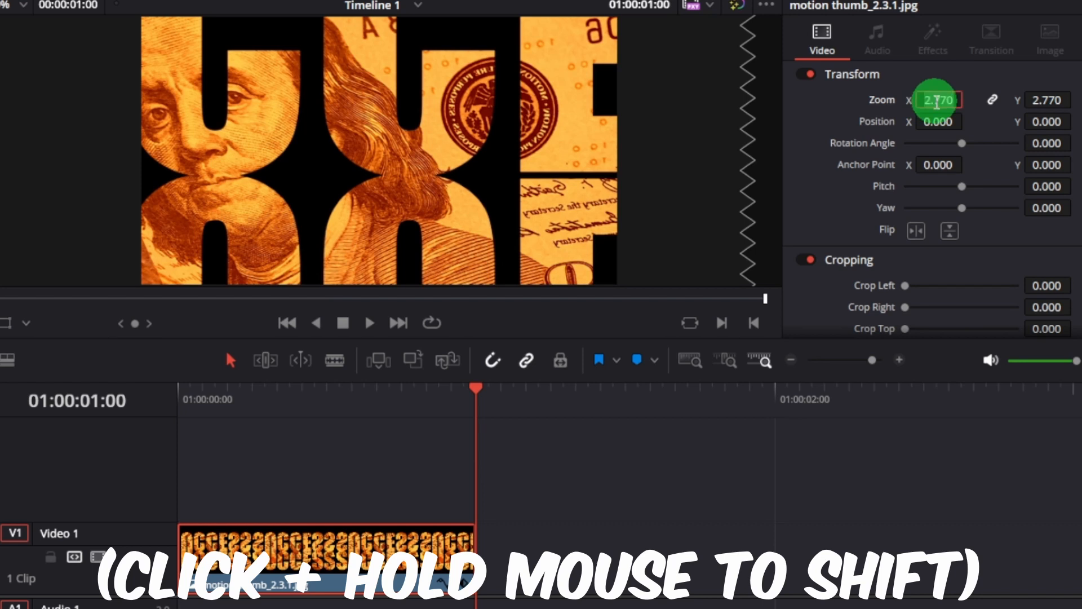
text(10)
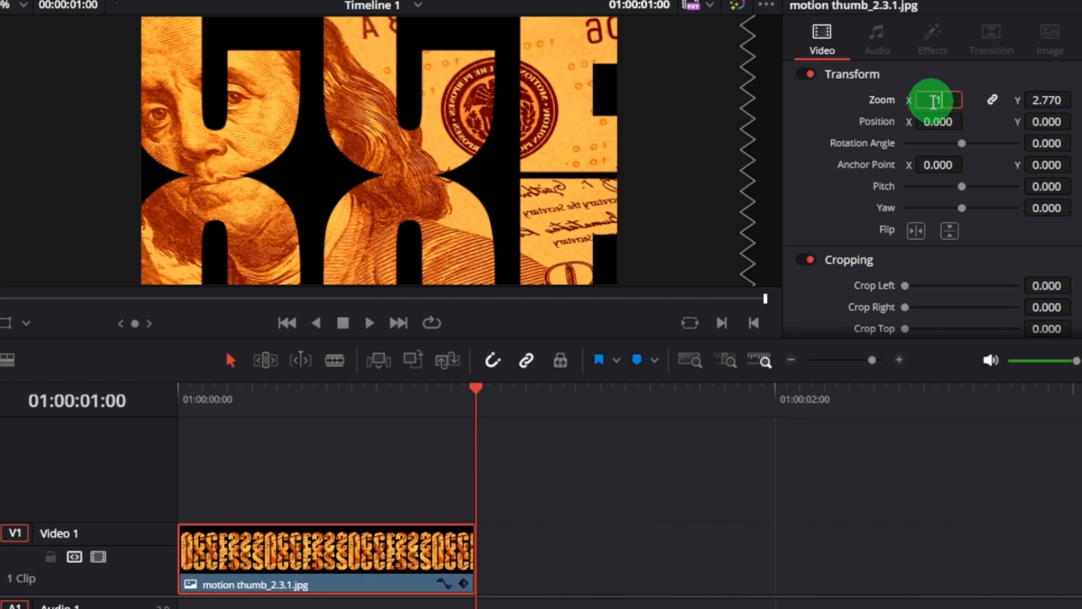
click(977, 225)
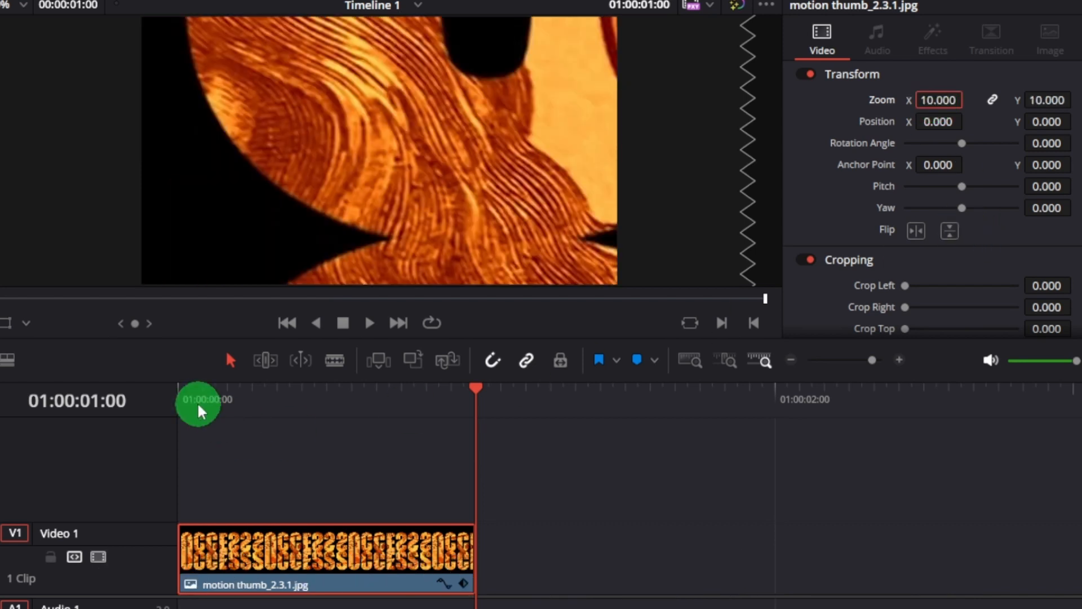
click(178, 389)
click(369, 323)
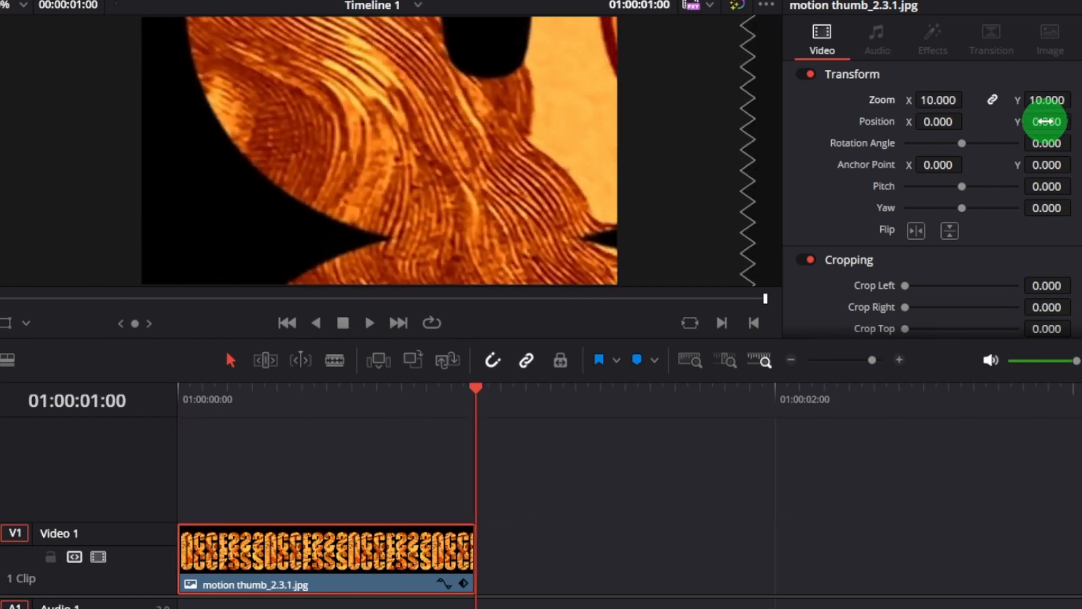
Set the clip's vertical position to 400 at 01:00:01:00 and play the animation from the start.
drag(1043, 119, 1081, 120)
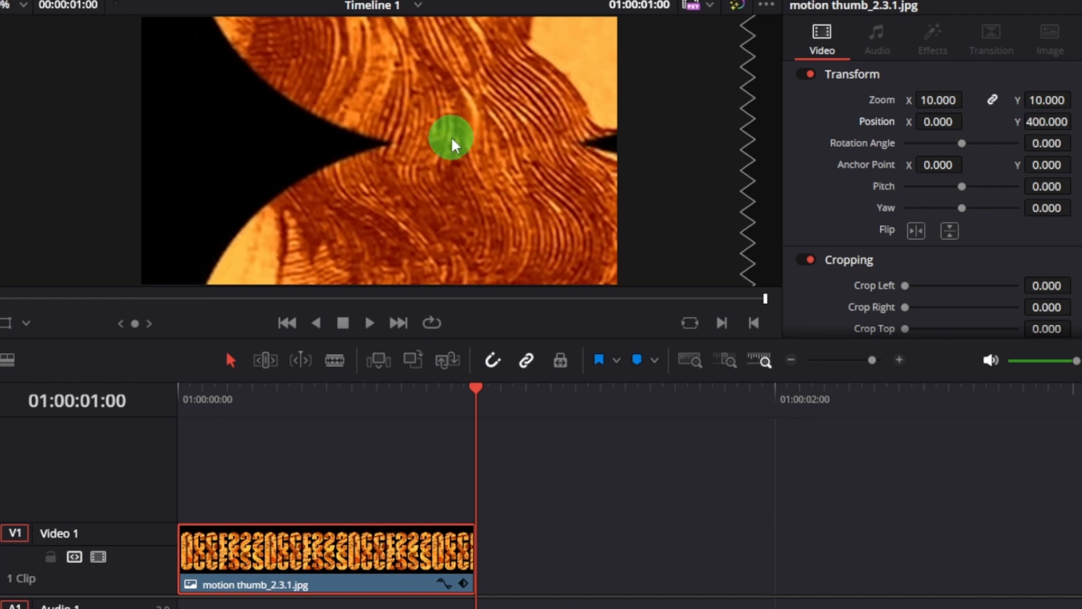
click(179, 390)
click(368, 331)
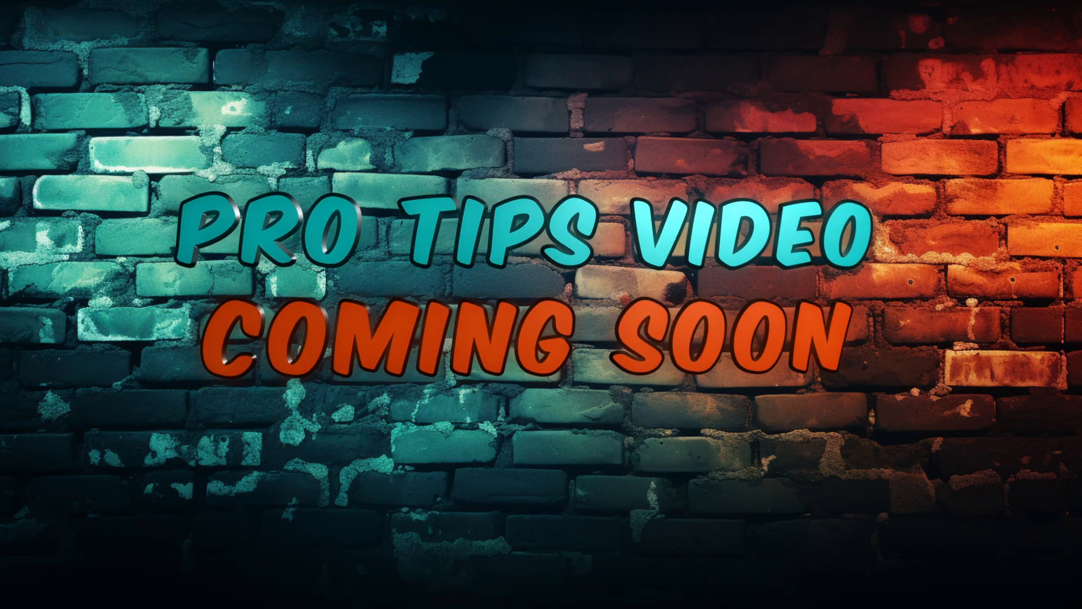
Scrub through the animated clip on the Fusion page and play it back from 01:00:00:00 on the Edit page.
click(392, 318)
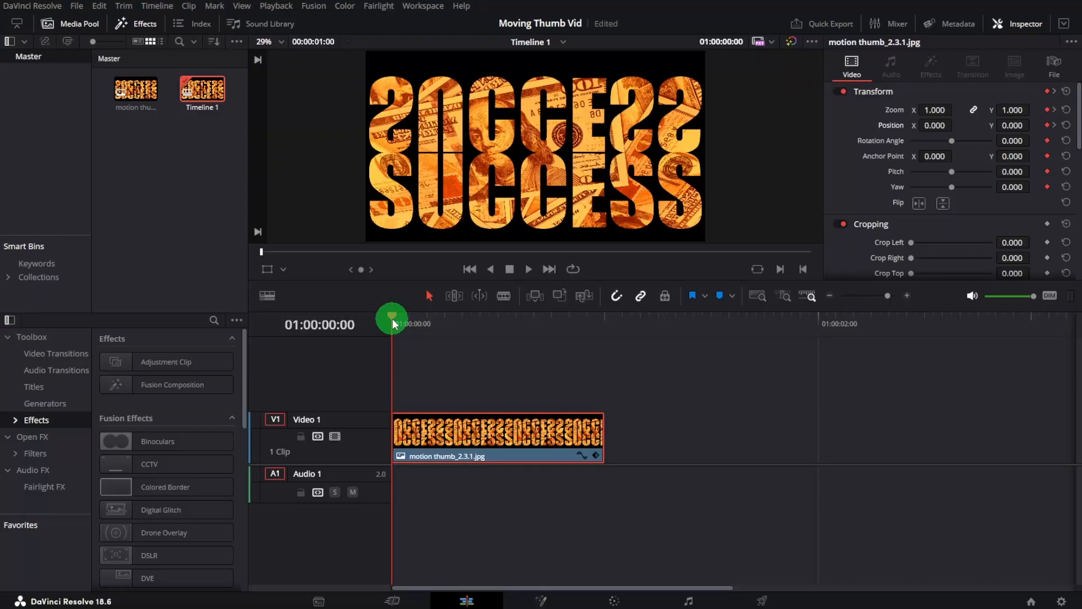
click(446, 418)
click(542, 601)
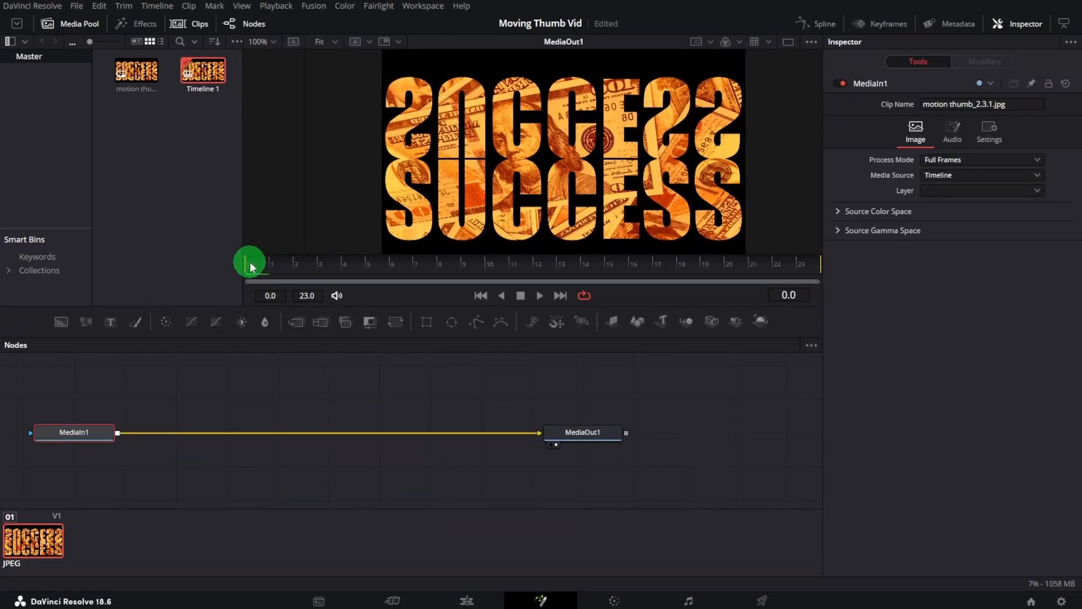
drag(249, 261, 789, 260)
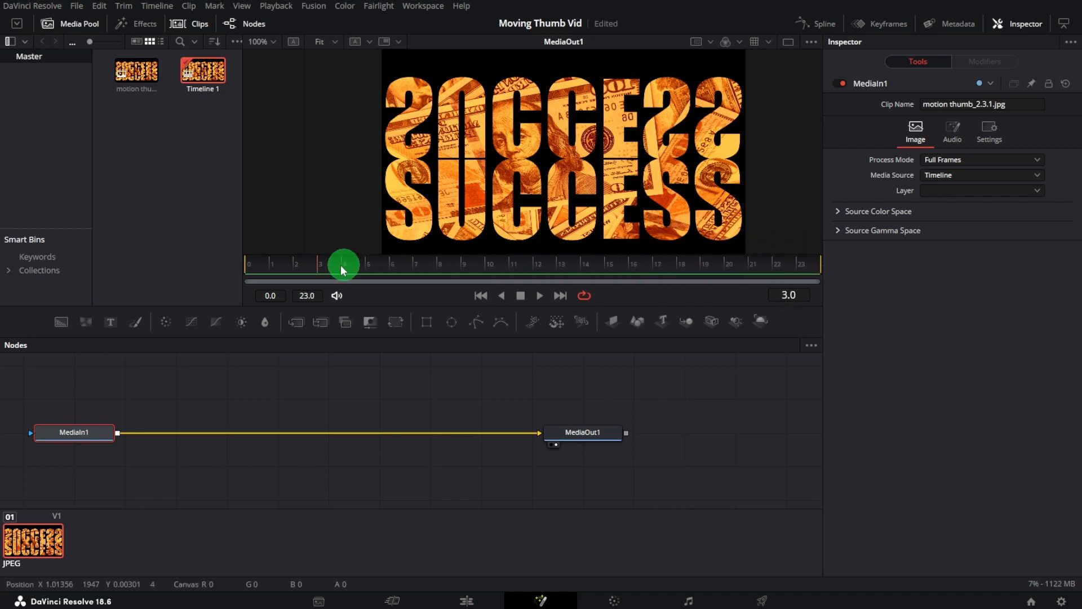
click(467, 601)
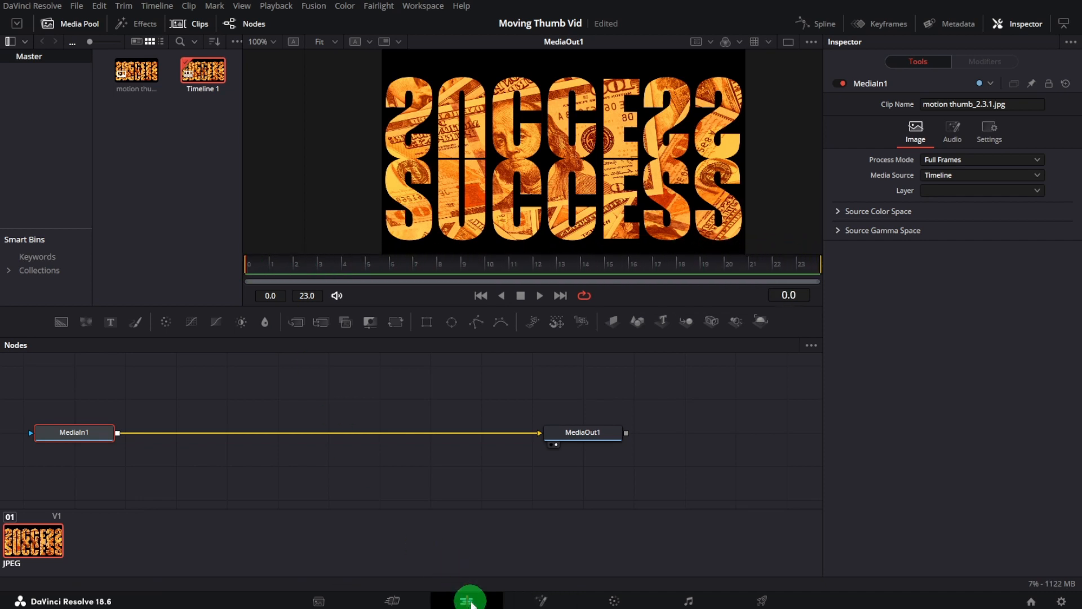
click(451, 411)
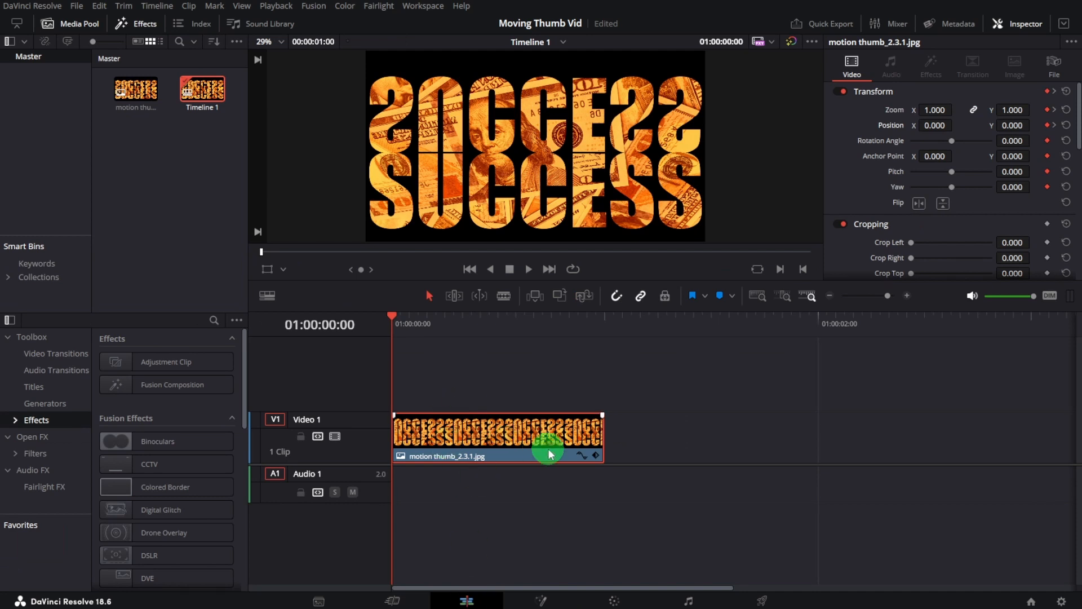
click(527, 269)
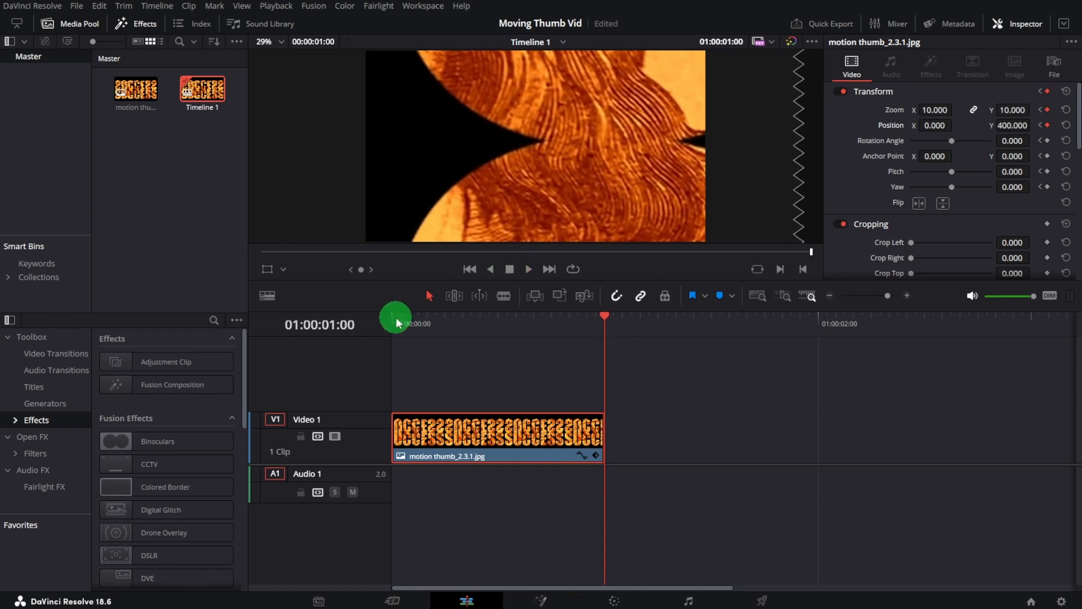
click(397, 322)
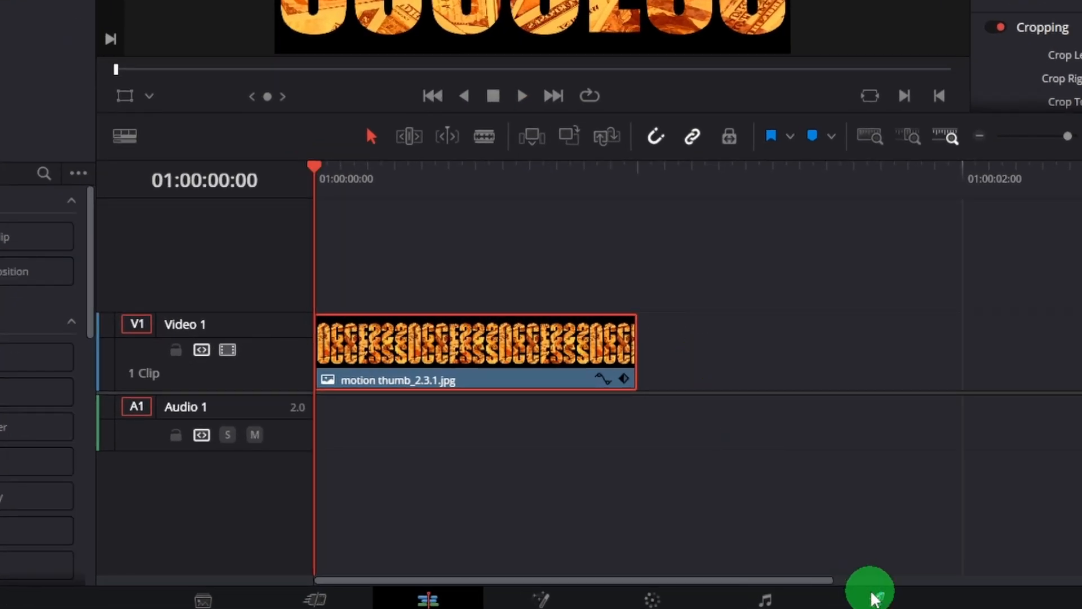
Render the timeline as an MP4 named moving thumbS into the MTVS desktop folder using the YouTube 1080p preset.
click(875, 599)
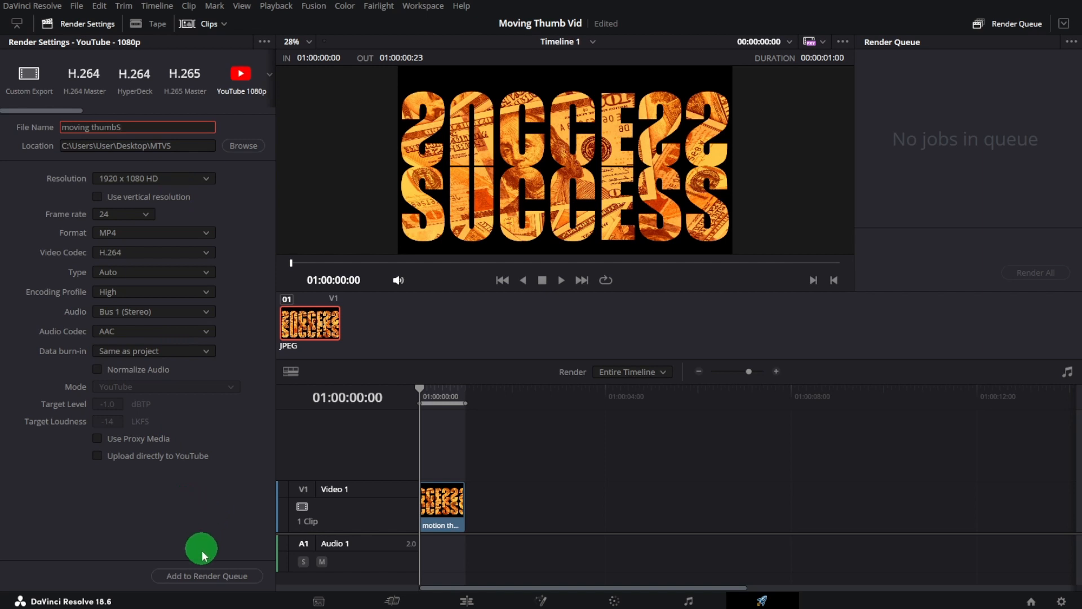
click(209, 580)
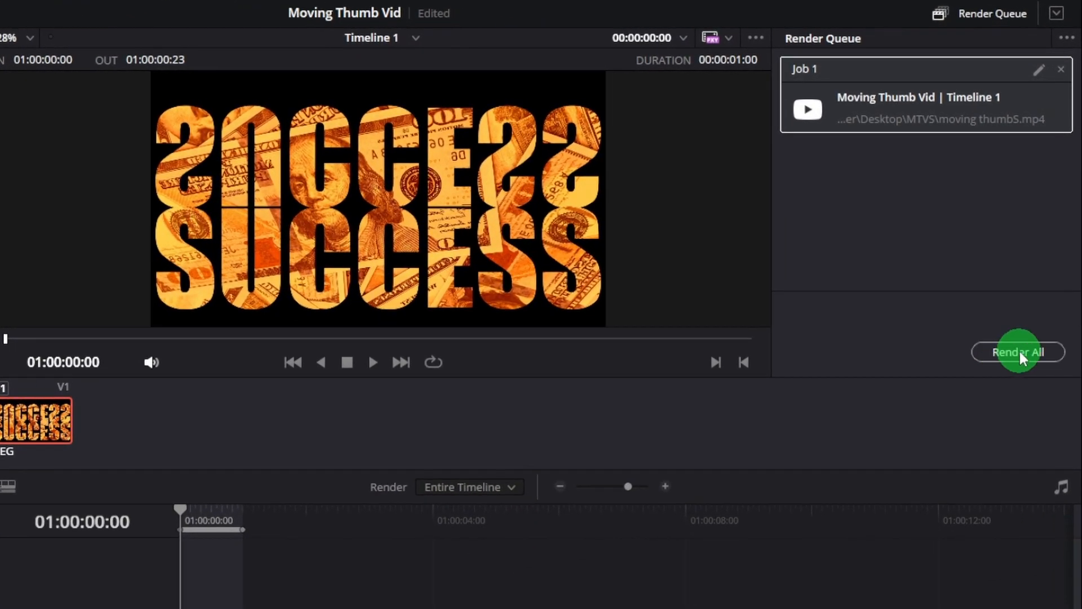
click(1019, 351)
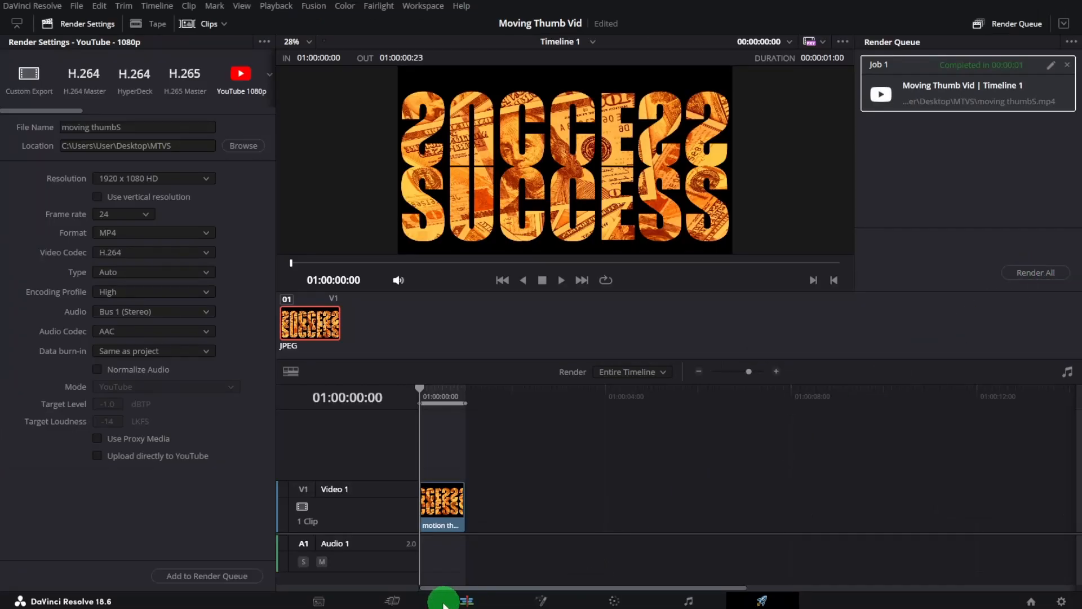
Delete the animated image clip from the timeline and import the rendered moving thumbS video from the MTVS folder.
click(465, 599)
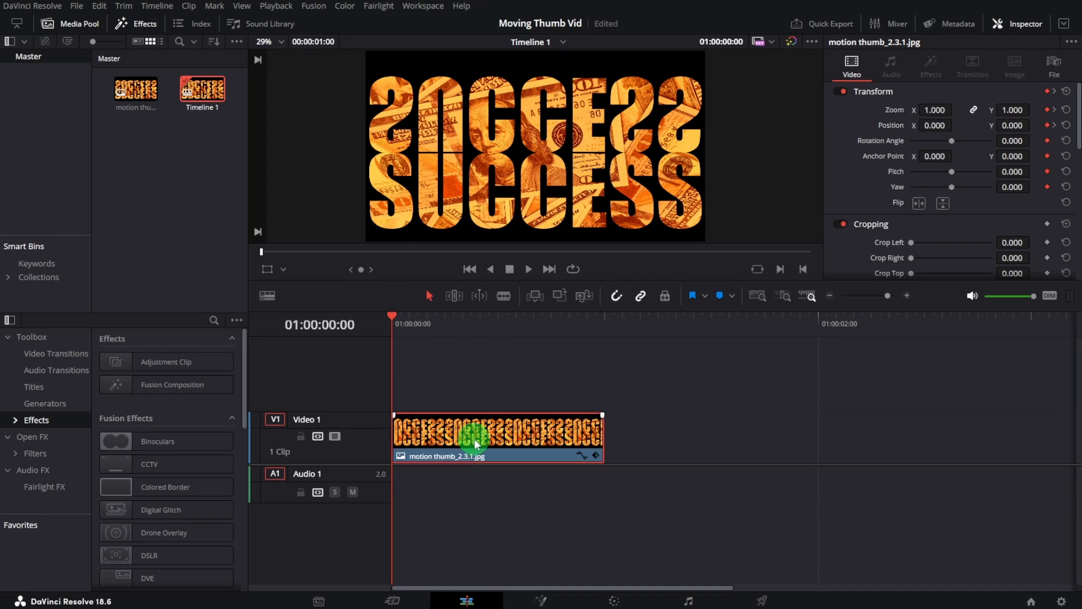
key(Delete)
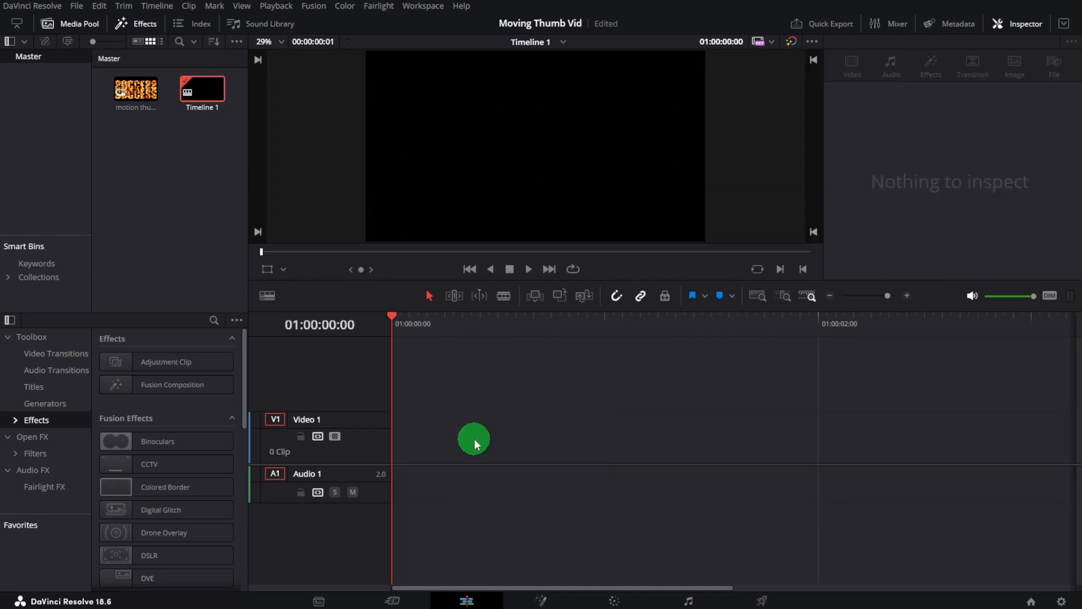
click(77, 11)
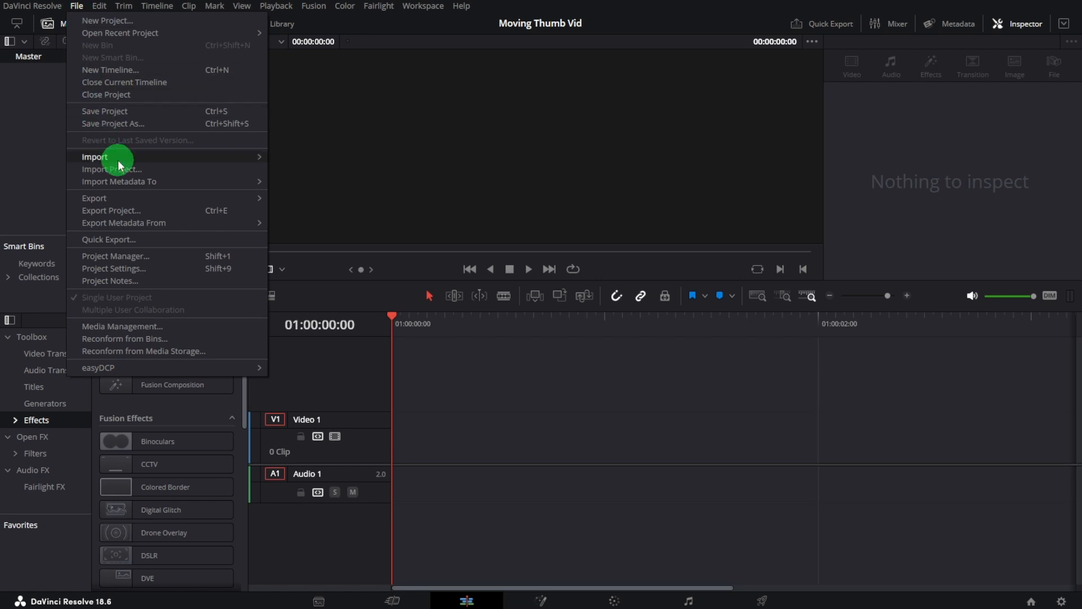
mouse_move(116, 160)
click(317, 174)
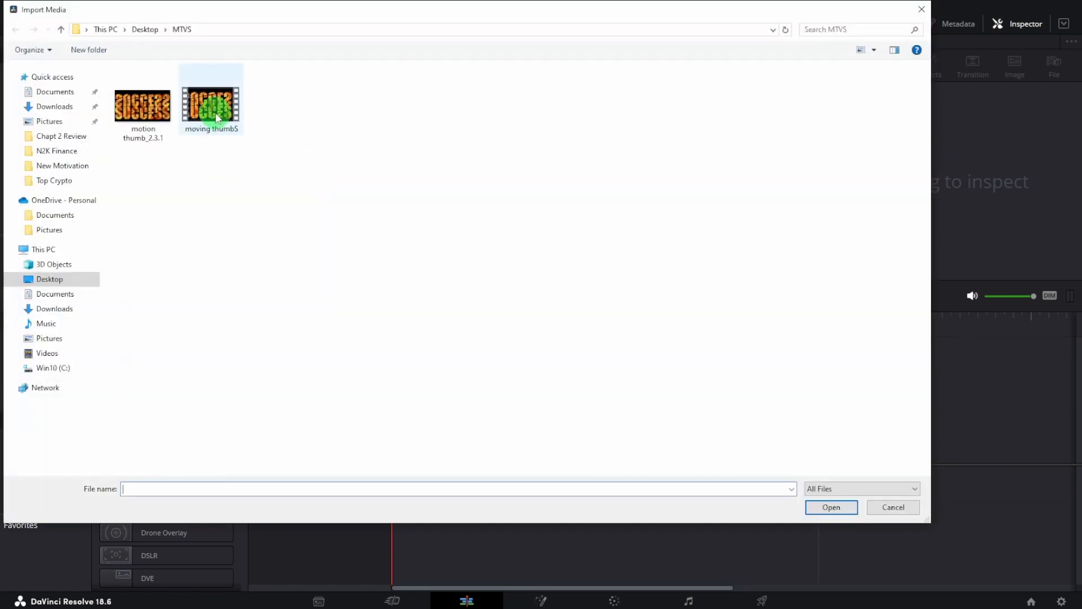
double_click(217, 117)
Place moving thumbS.mp4 at the start of the timeline and play it back.
drag(205, 96, 431, 428)
click(530, 268)
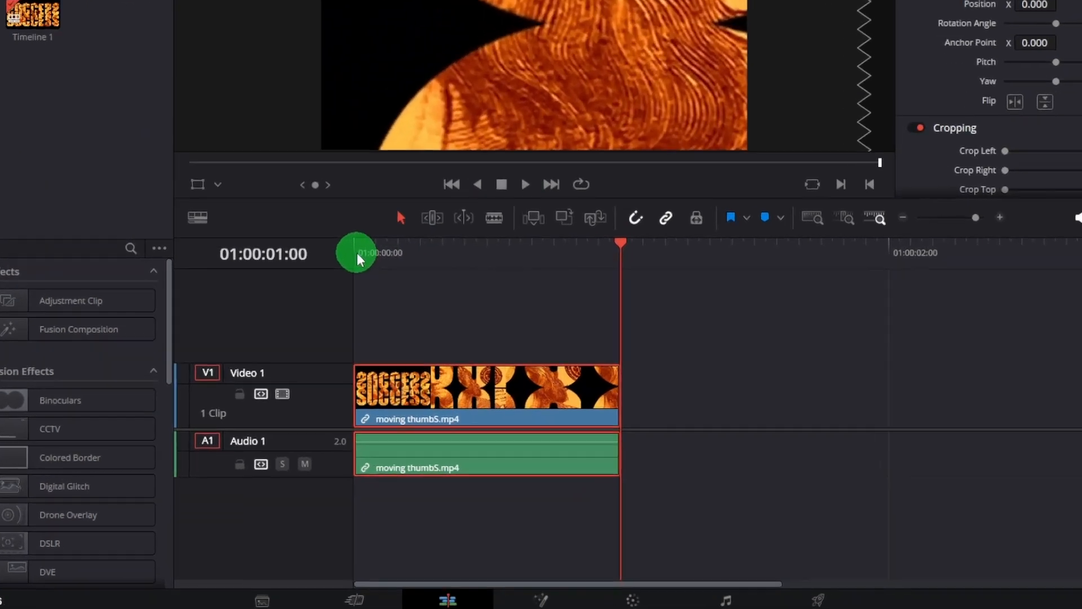
click(393, 322)
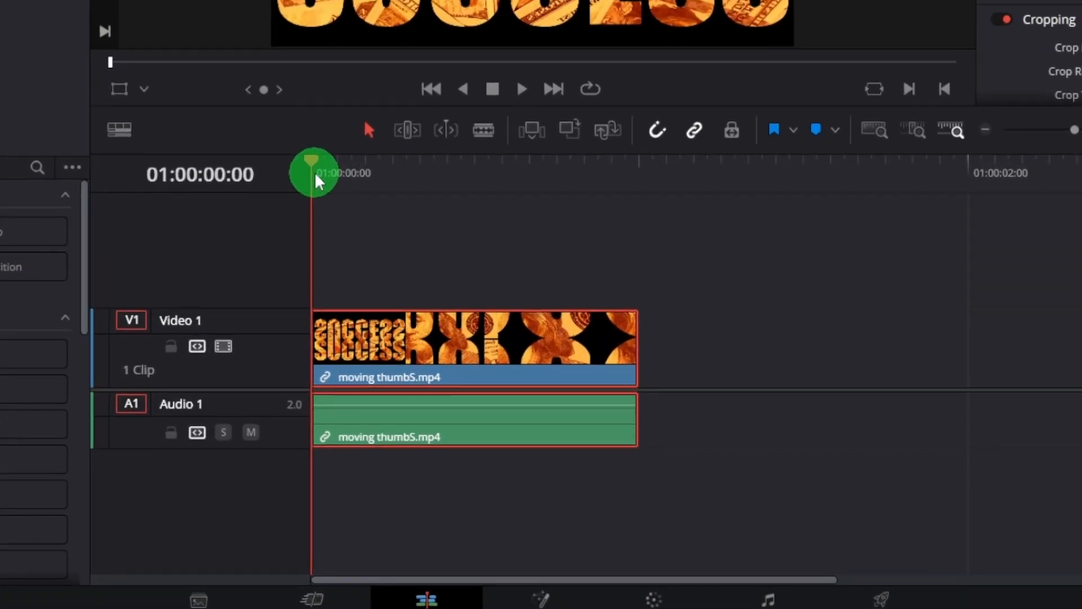
Convert the moving thumbS.mp4 video clip into a new Fusion clip and open it on the Fusion page.
right_click(393, 355)
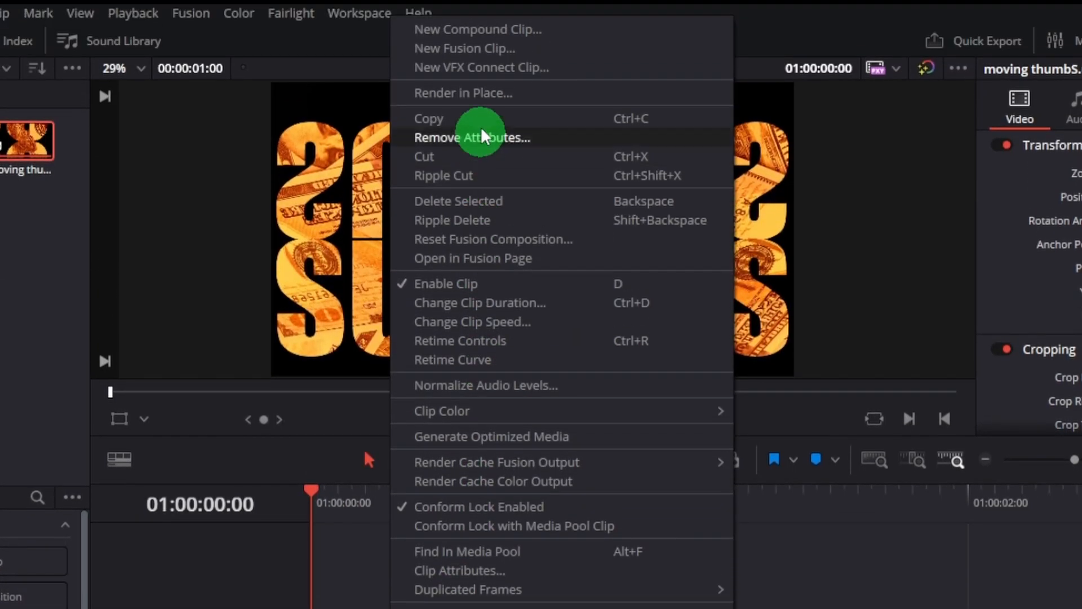
click(480, 54)
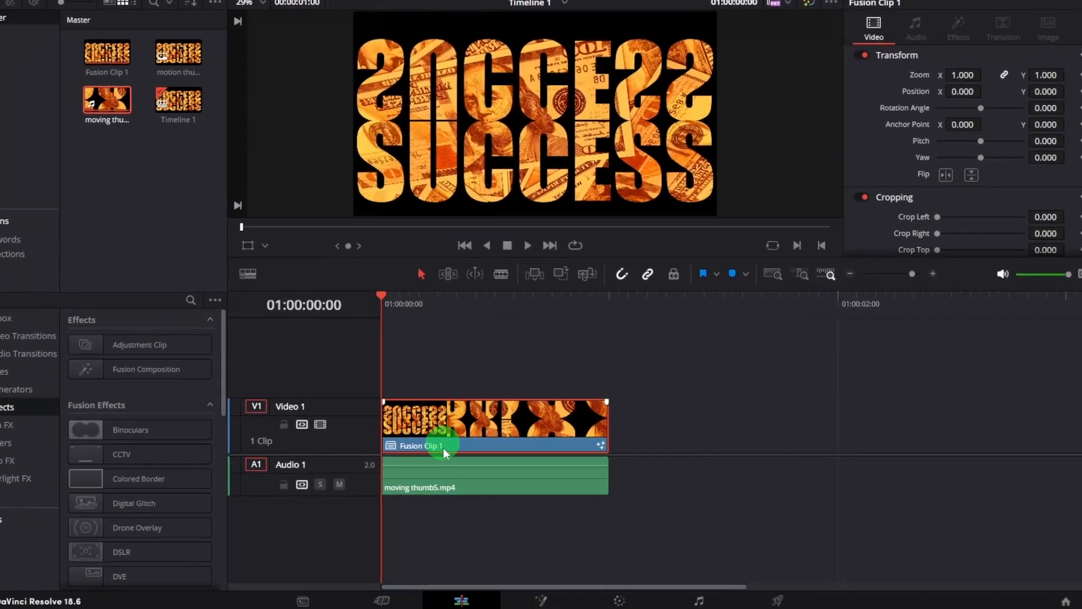
click(551, 602)
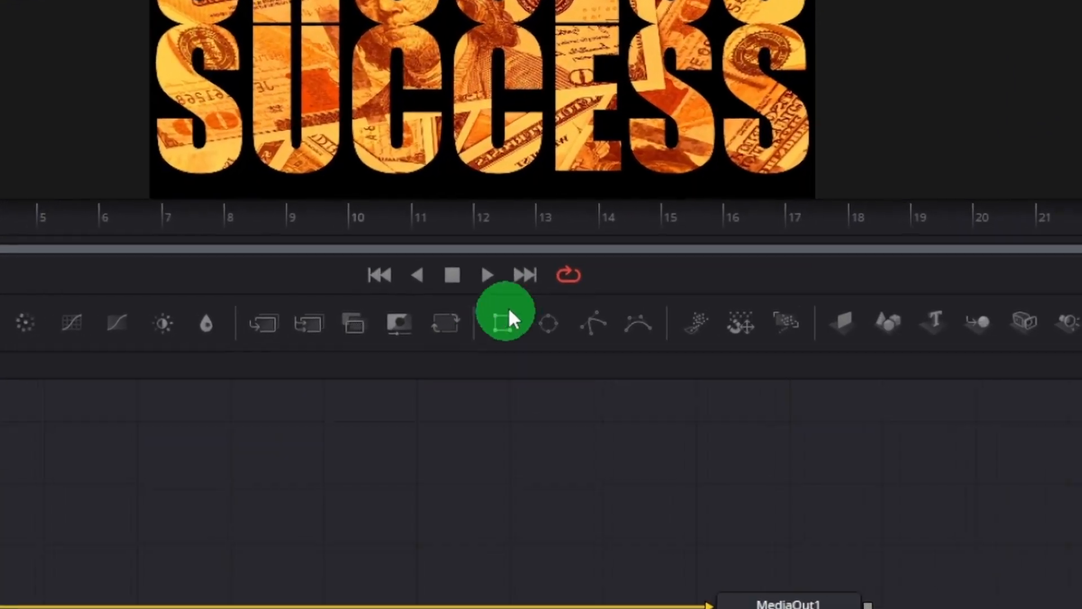
Add a rectangle mask to the MediaIn1 node and invert it.
click(519, 319)
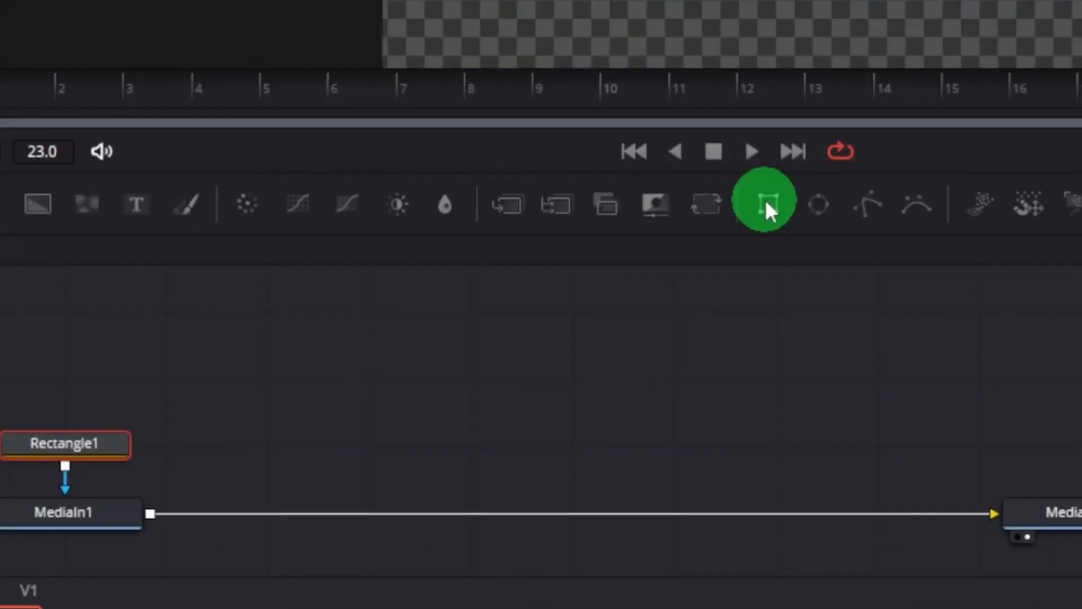
click(107, 453)
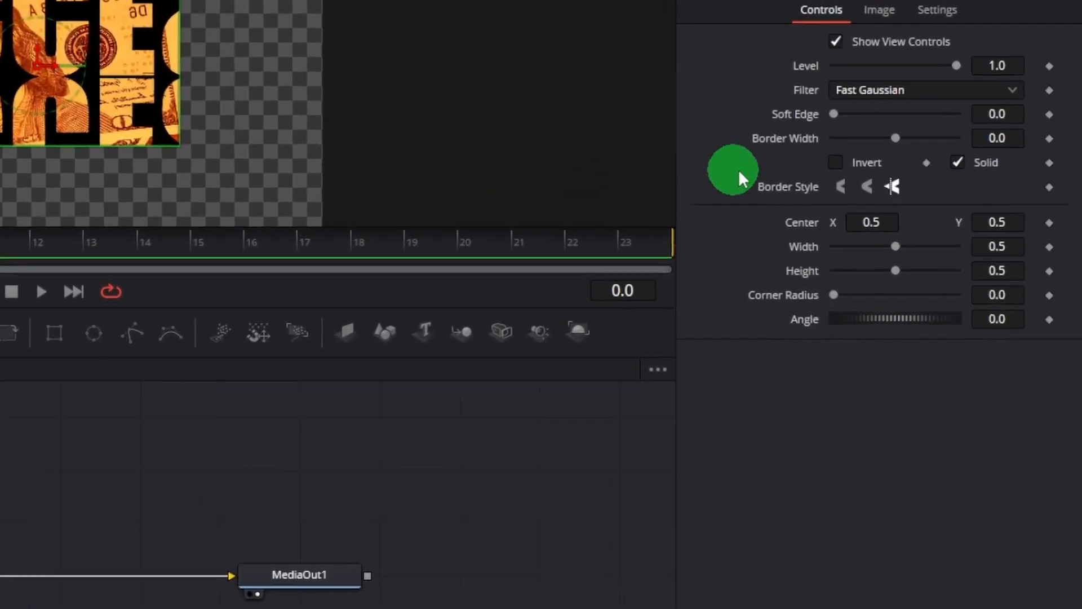
click(800, 141)
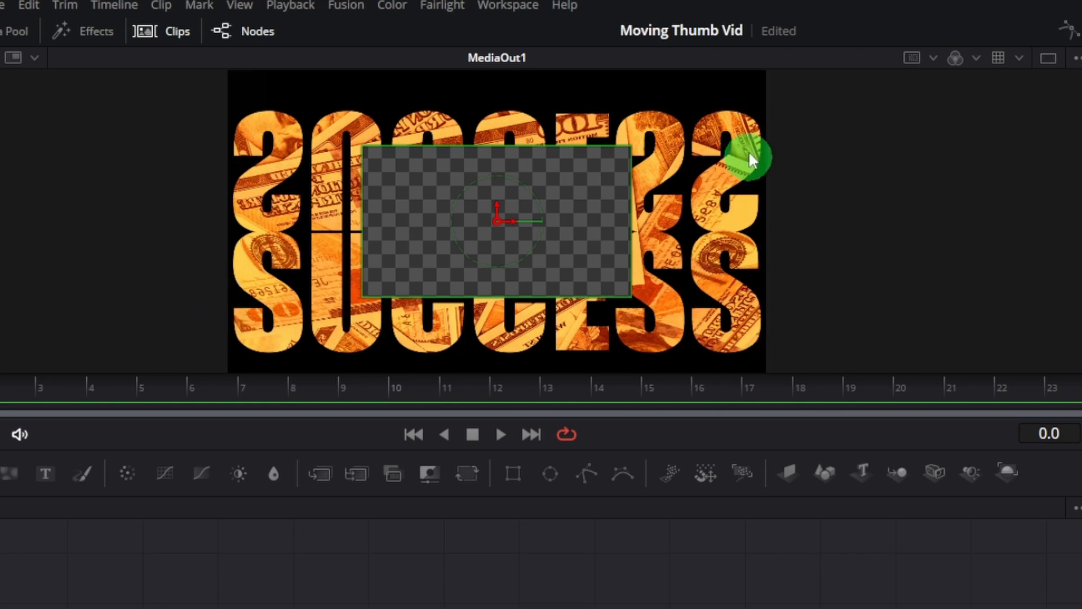
Enlarge the inverted rectangle mask to the full frame, with a width of 1.0 and a height of about 0.998.
scroll(772, 140, down, 2)
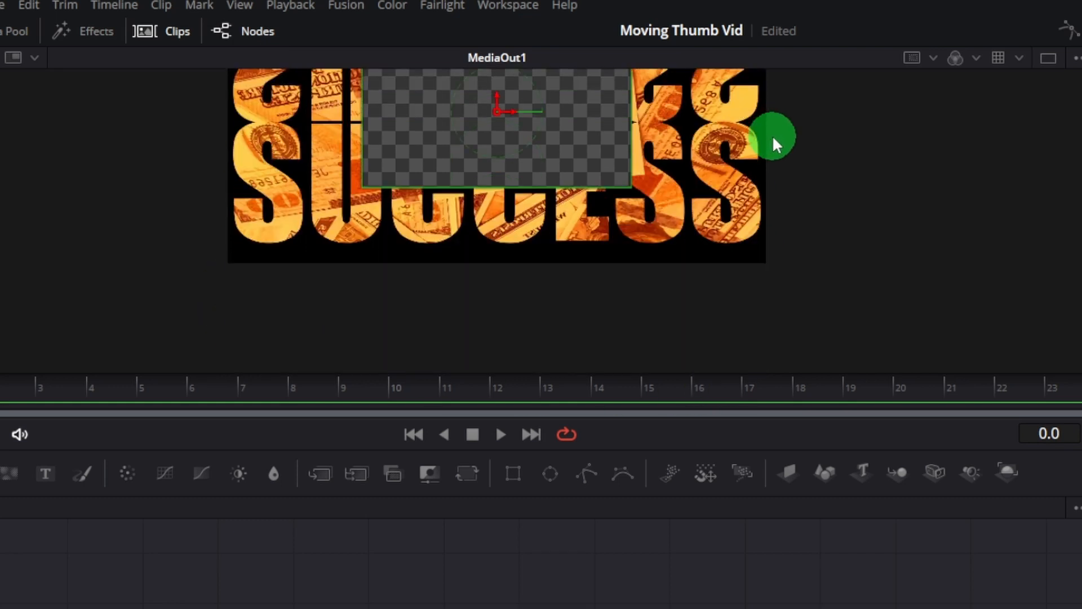
scroll(776, 146, up, 1)
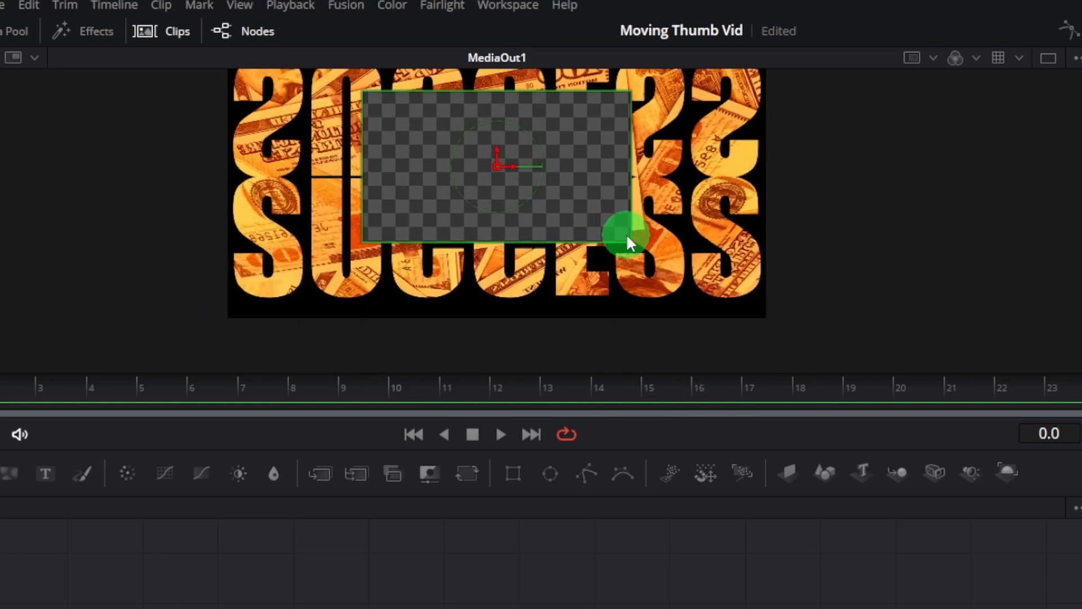
drag(631, 247, 740, 296)
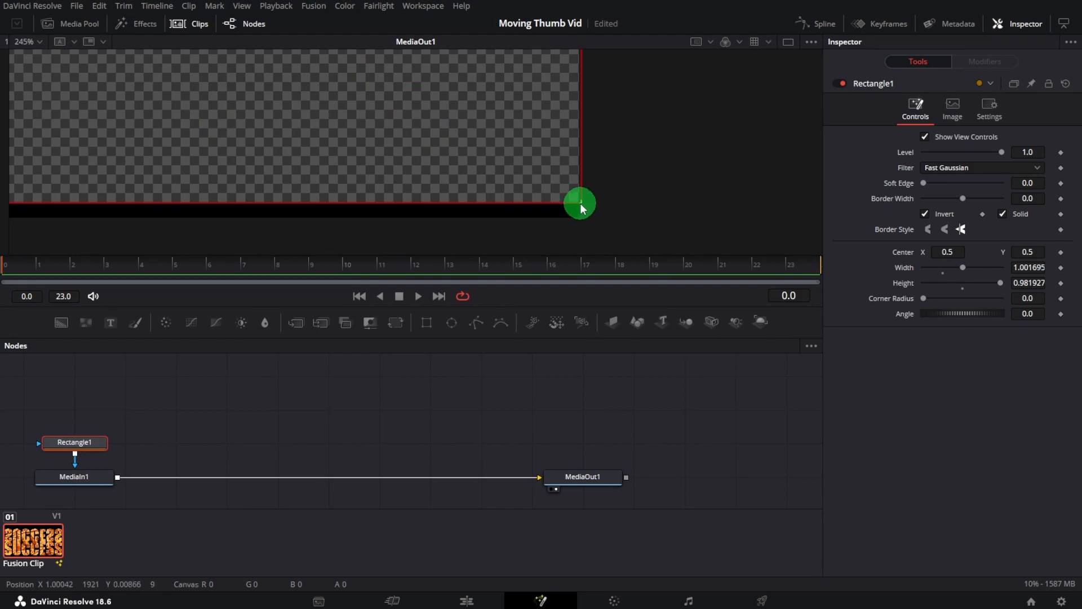
drag(580, 202, 577, 217)
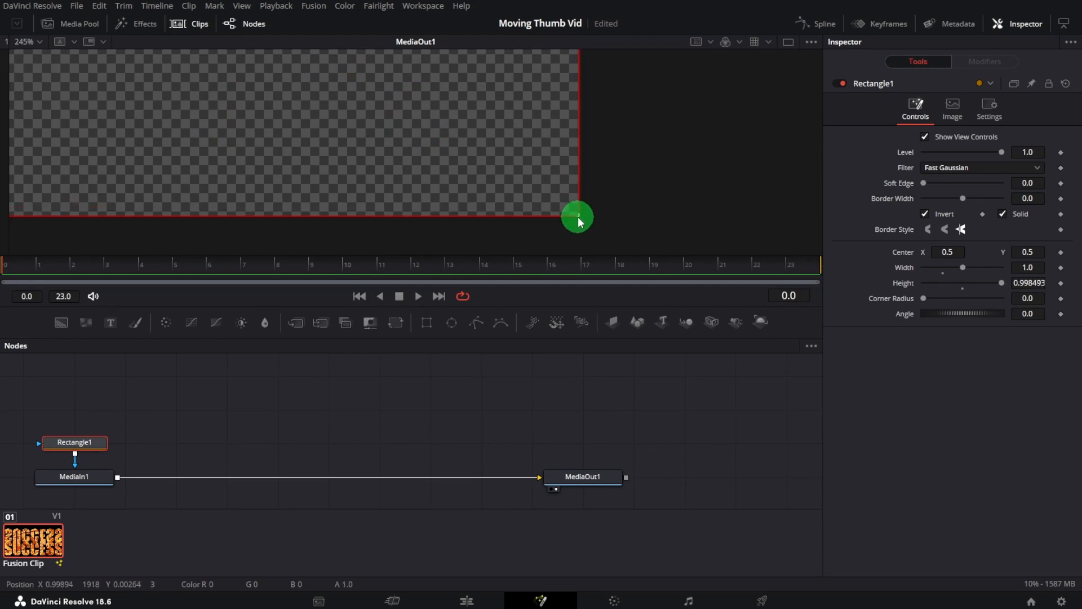
Inspect the corners and edges of the rectangle mask up close to check that it covers the whole frame.
scroll(586, 218, down, 5)
scroll(328, 219, up, 4)
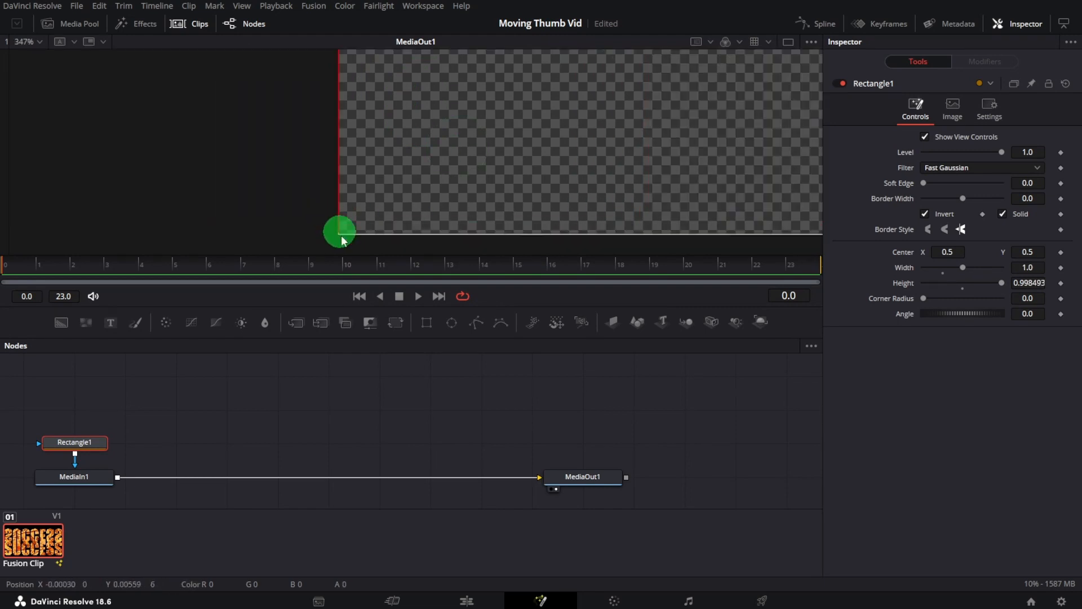
scroll(350, 233, down, 3)
scroll(349, 141, up, 6)
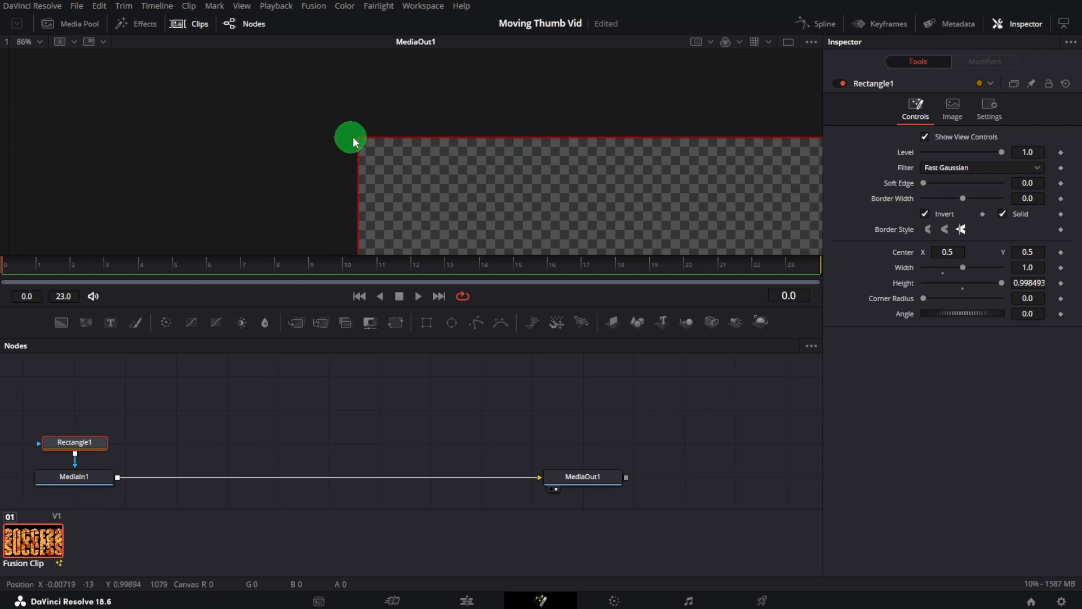
scroll(365, 140, down, 6)
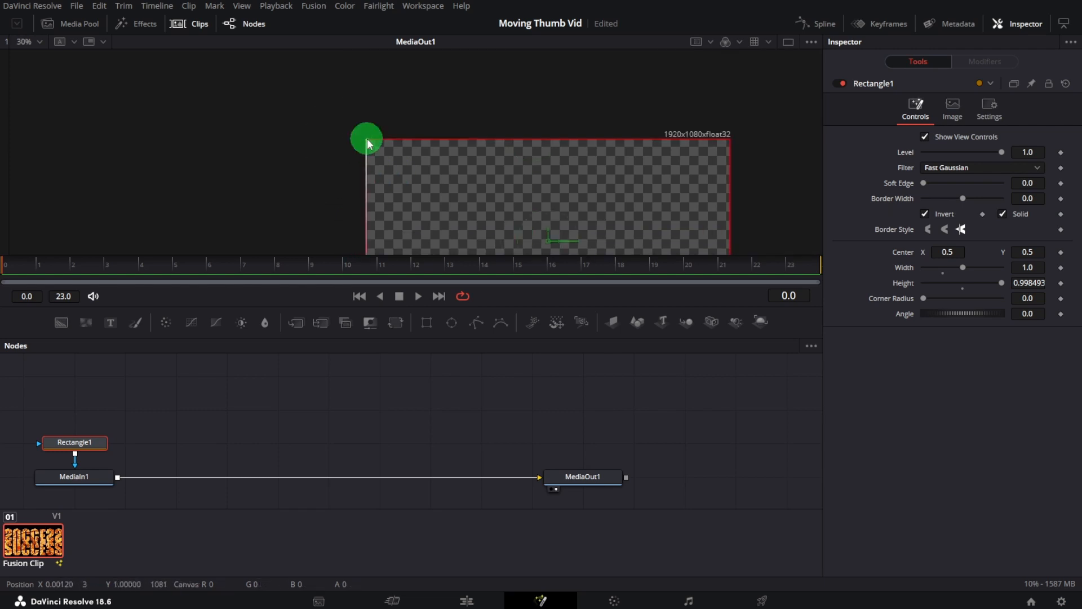
scroll(730, 133, up, 8)
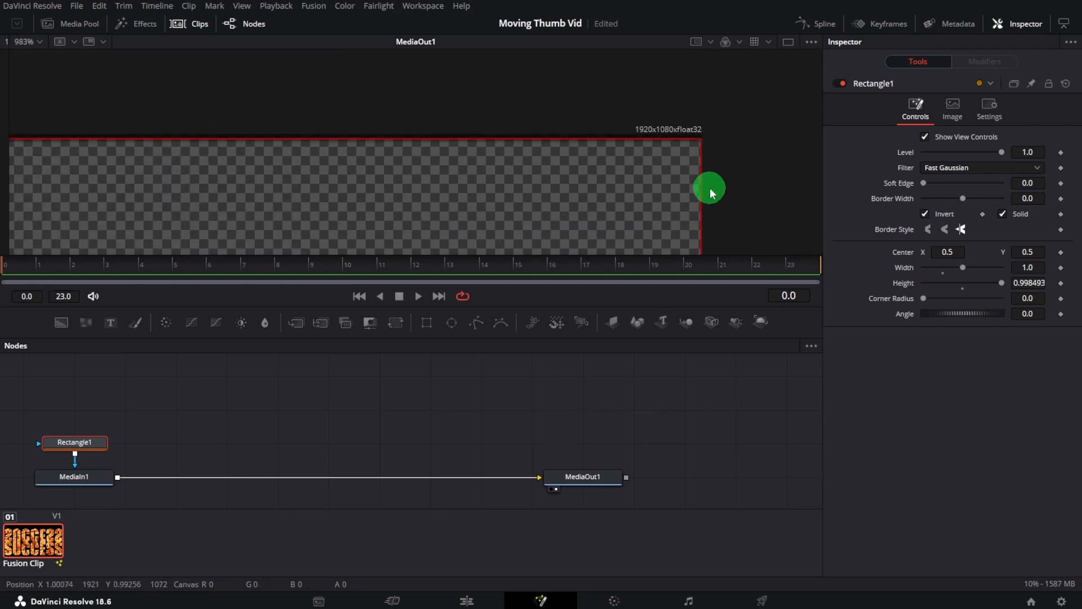
scroll(573, 203, down, 8)
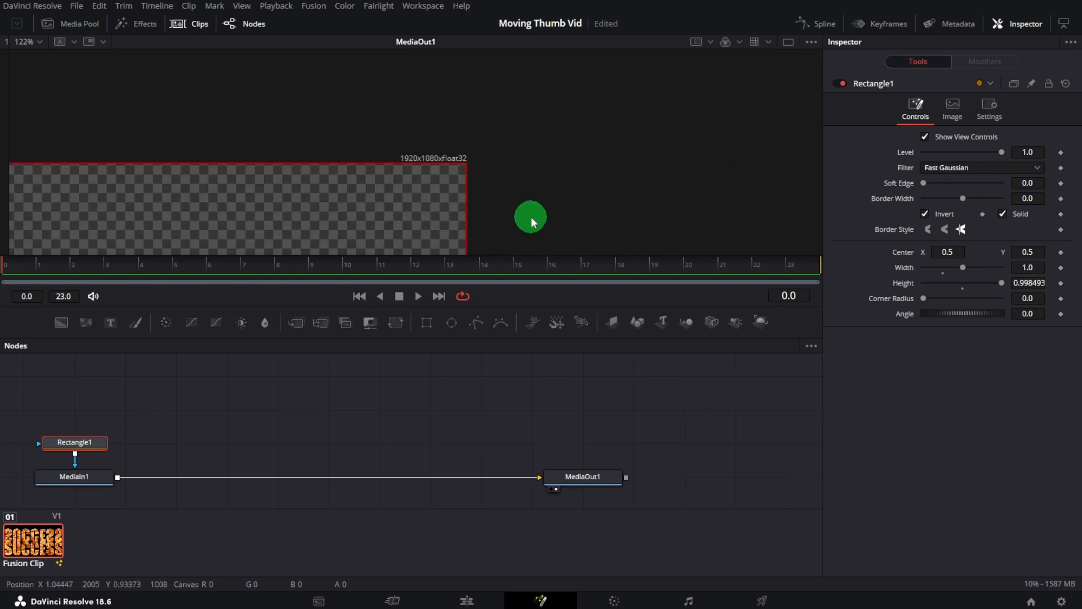
scroll(524, 211, down, 8)
scroll(531, 208, down, 3)
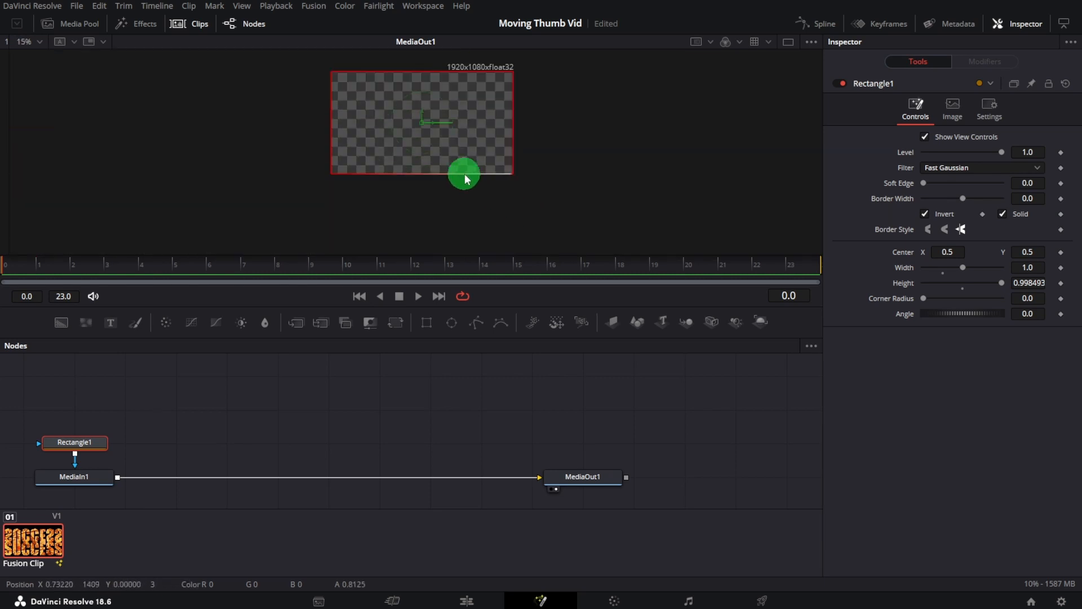
scroll(434, 152, up, 2)
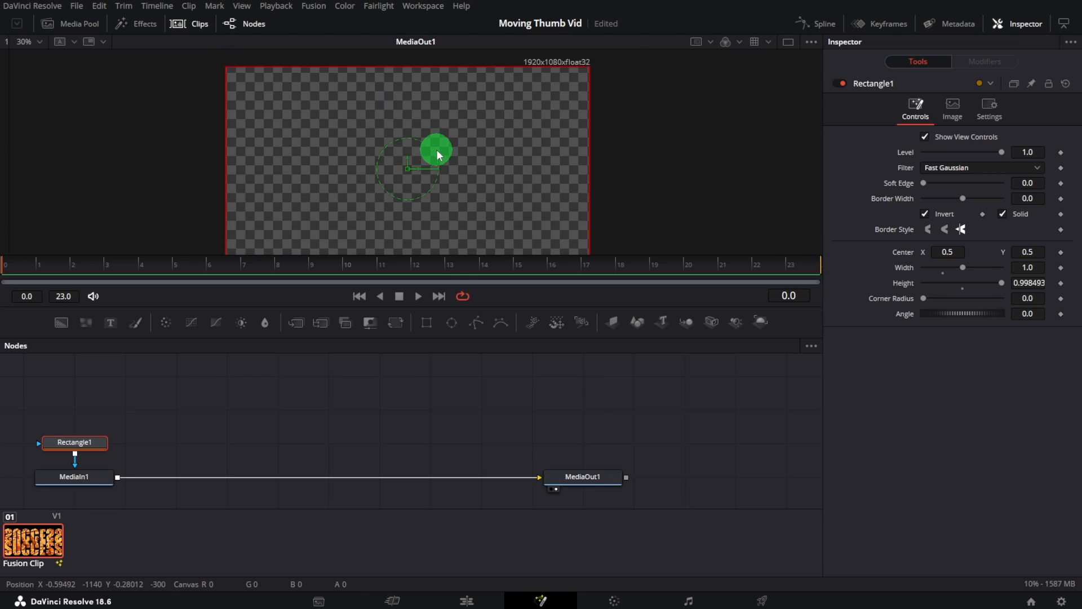
scroll(439, 155, down, 1)
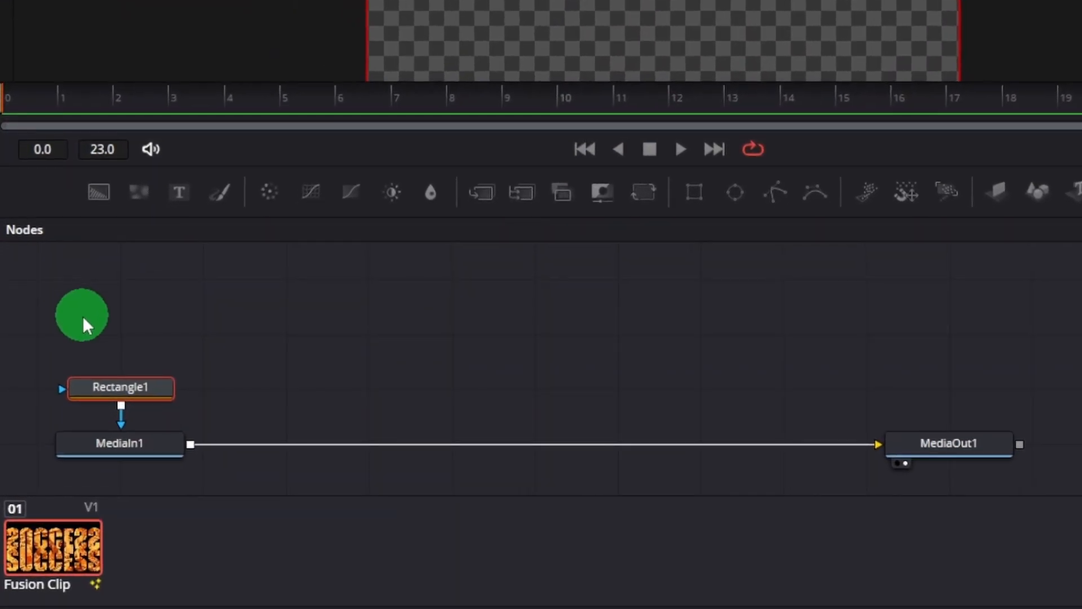
Duplicate the Rectangle1 and MediaIn1 nodes above the flow and feed the copy into the foreground of a new Merge node after MediaIn1.
drag(83, 318, 146, 469)
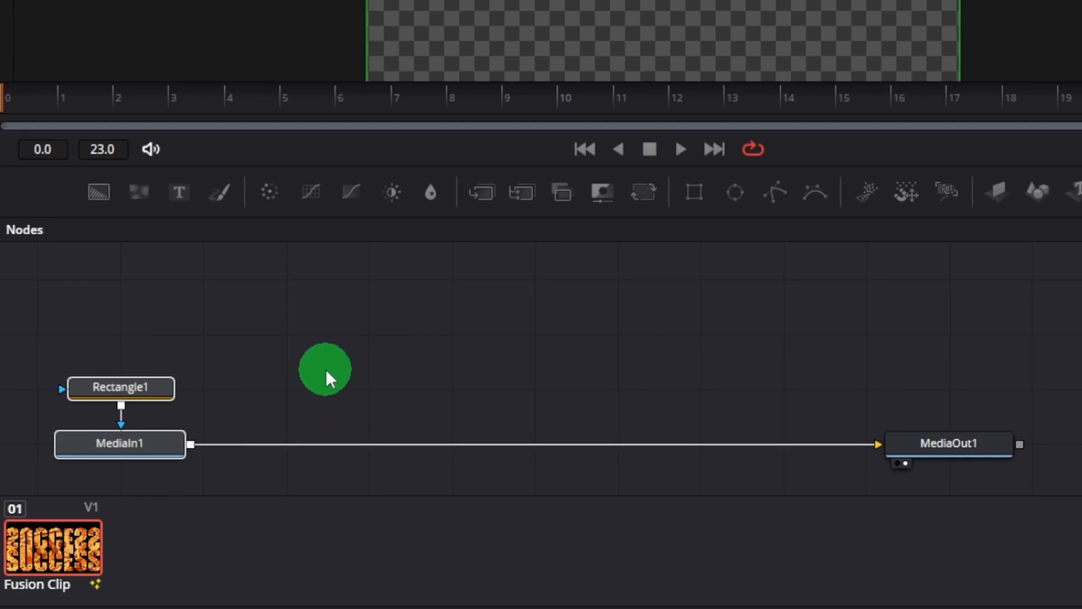
right_click(325, 370)
click(384, 334)
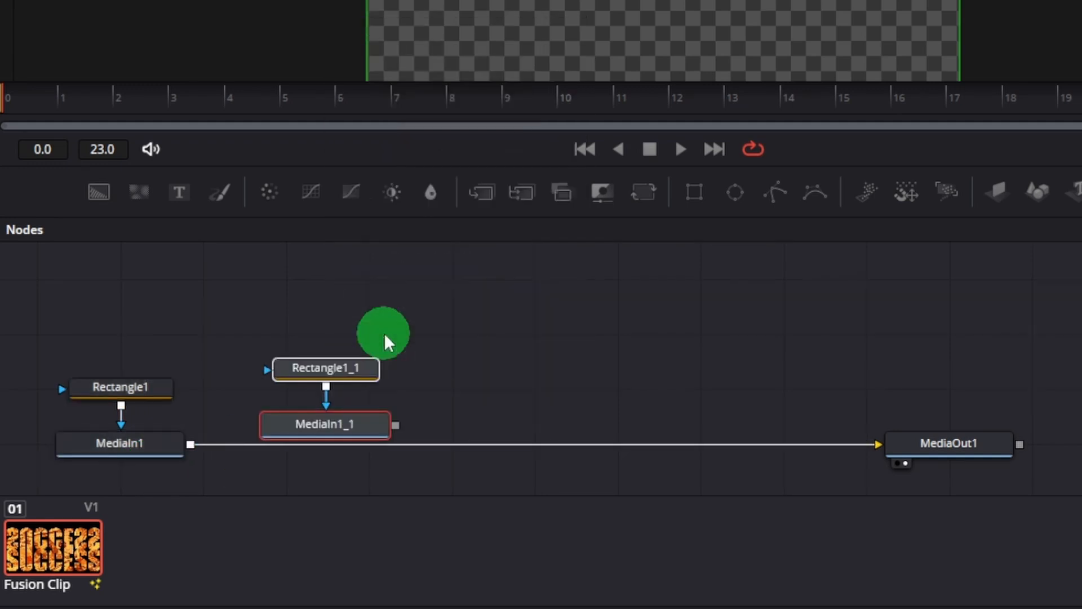
drag(365, 429, 367, 377)
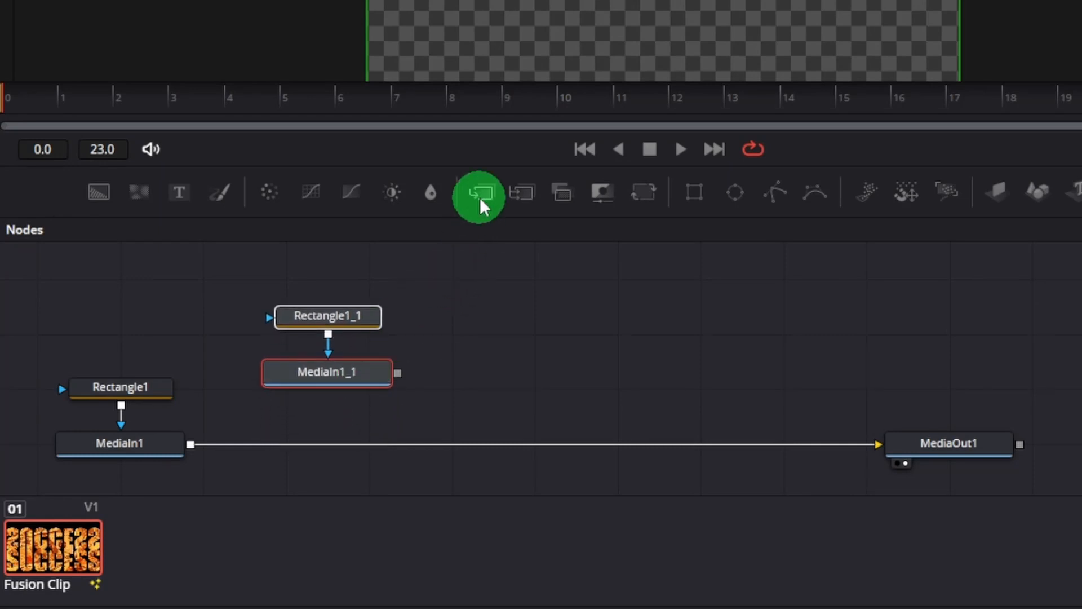
drag(480, 195, 345, 454)
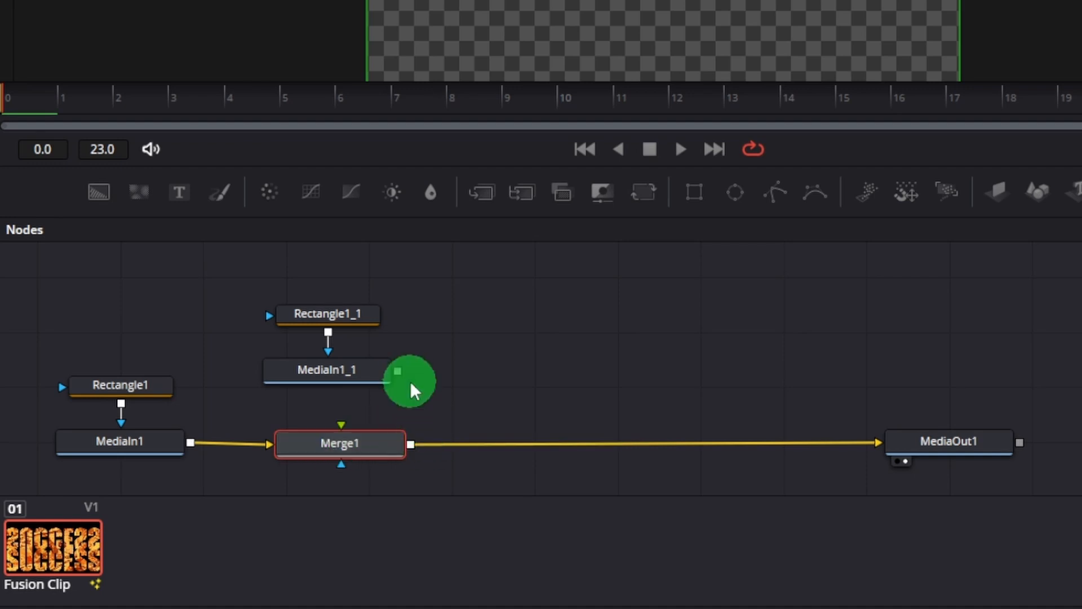
drag(400, 371, 343, 426)
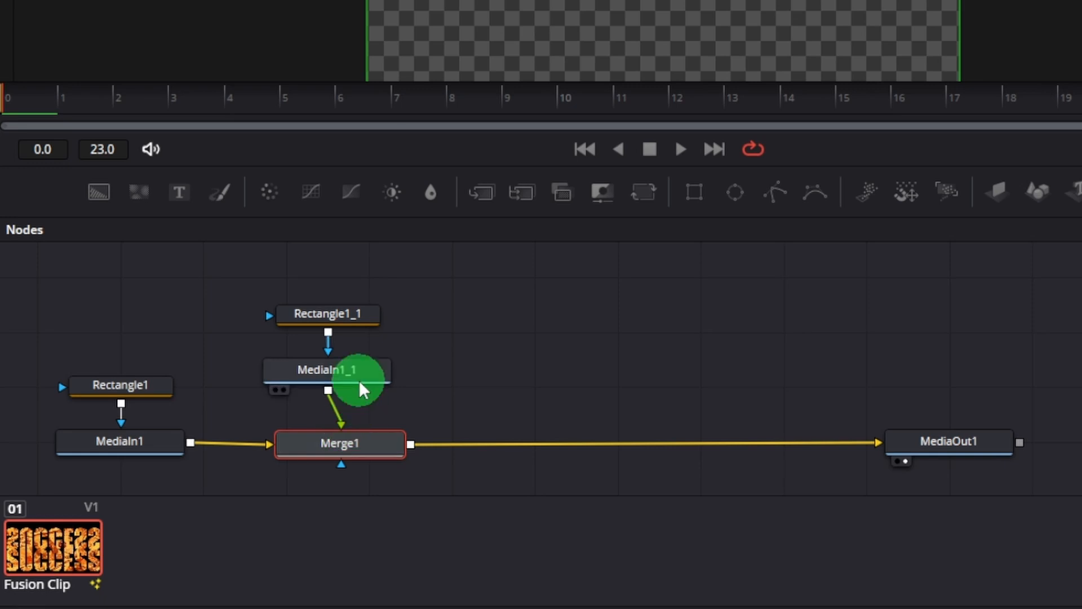
Rename the duplicated rectangle mask node to TOP.
click(336, 319)
right_click(337, 320)
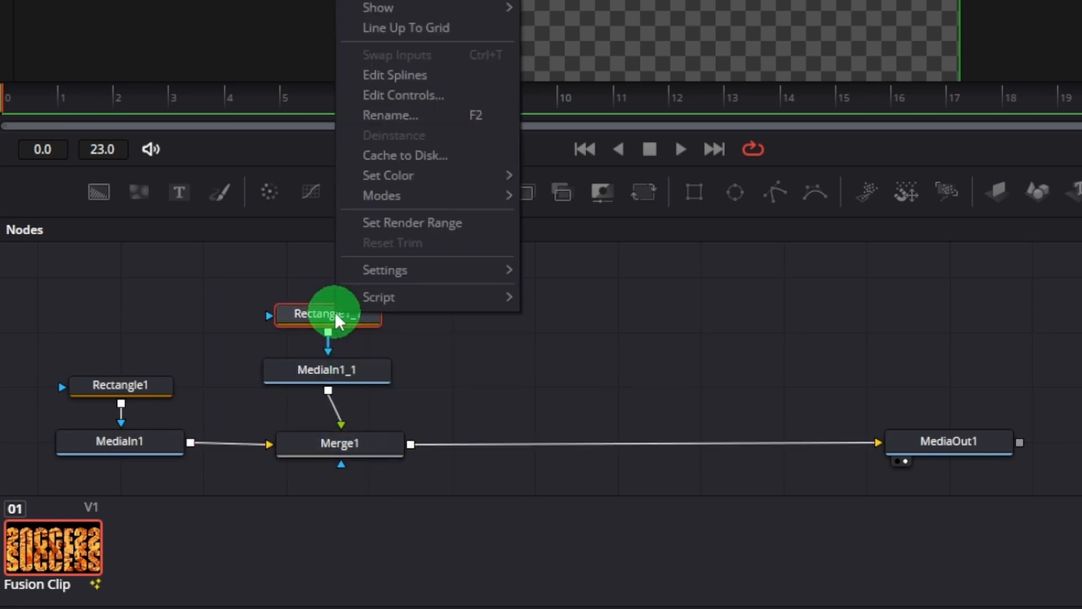
click(398, 115)
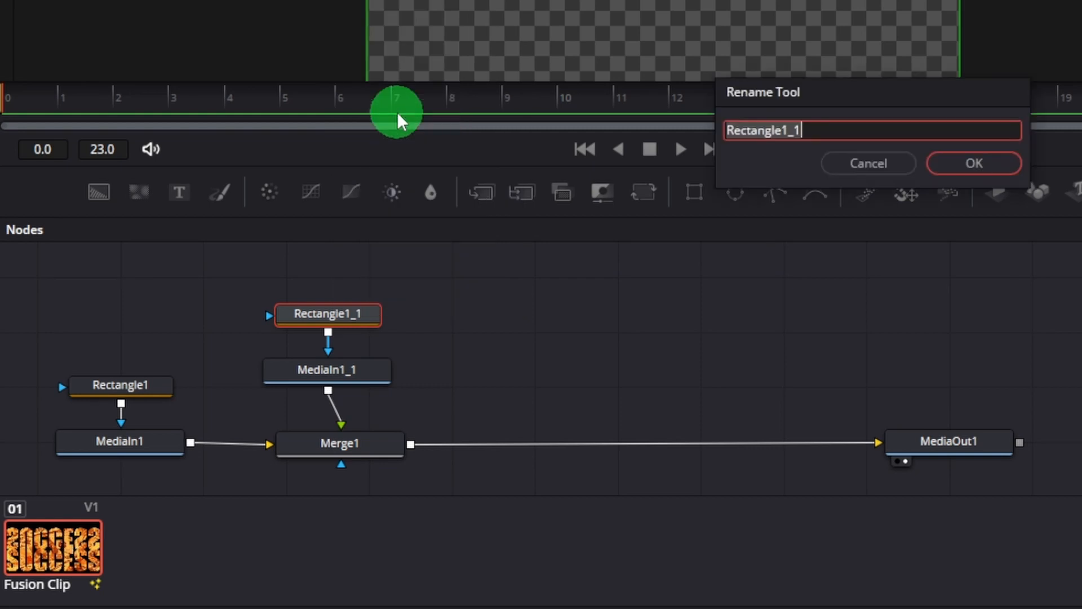
text(TOP)
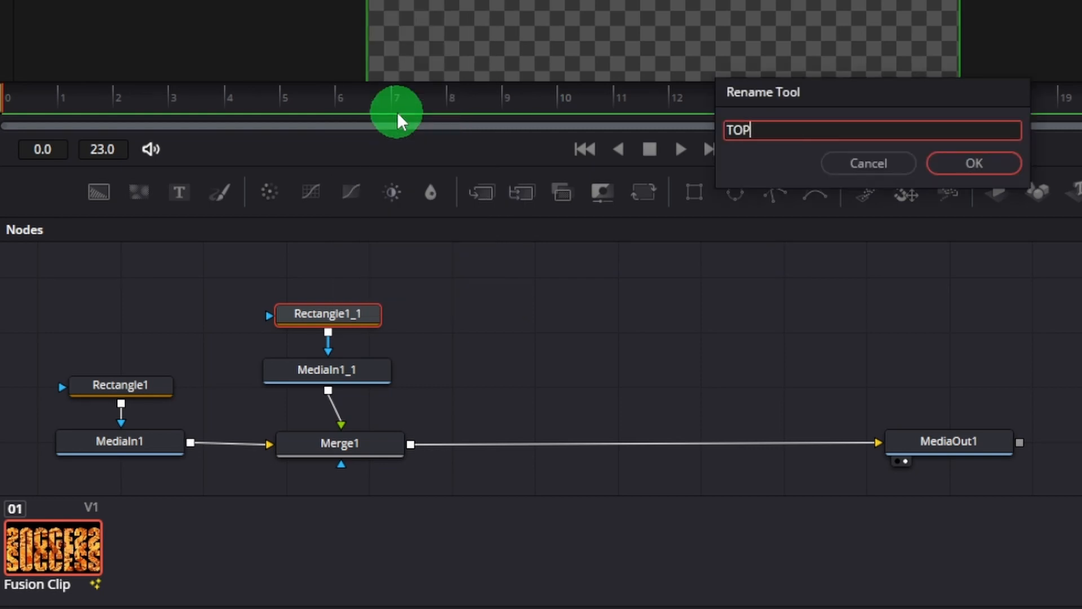
click(961, 164)
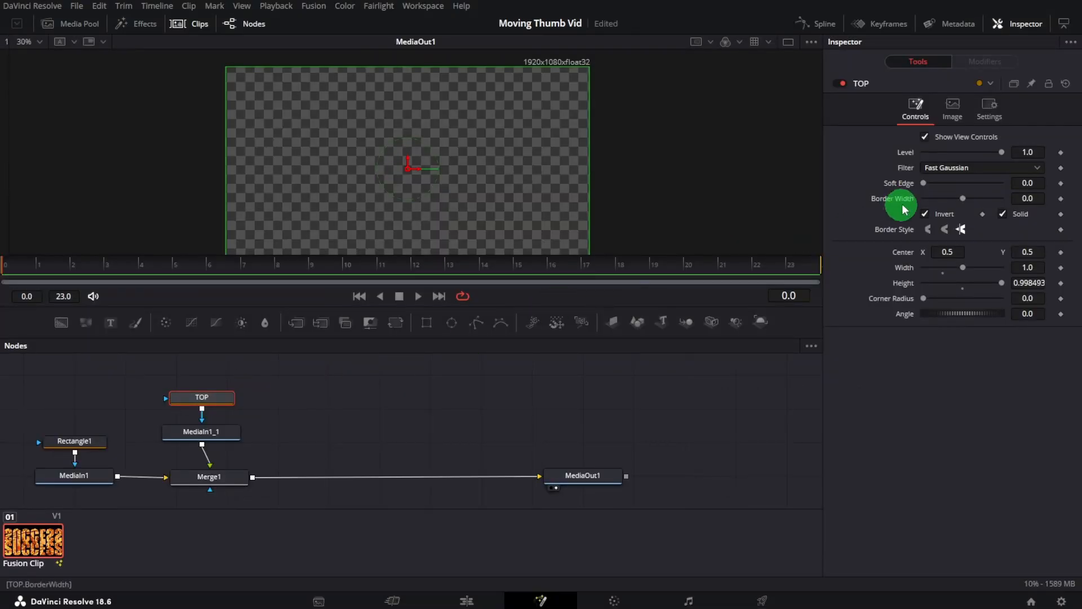
Turn off the TOP mask's inversion and fit it around the upper text row, with center Y 0.732 and height about 0.534.
click(925, 214)
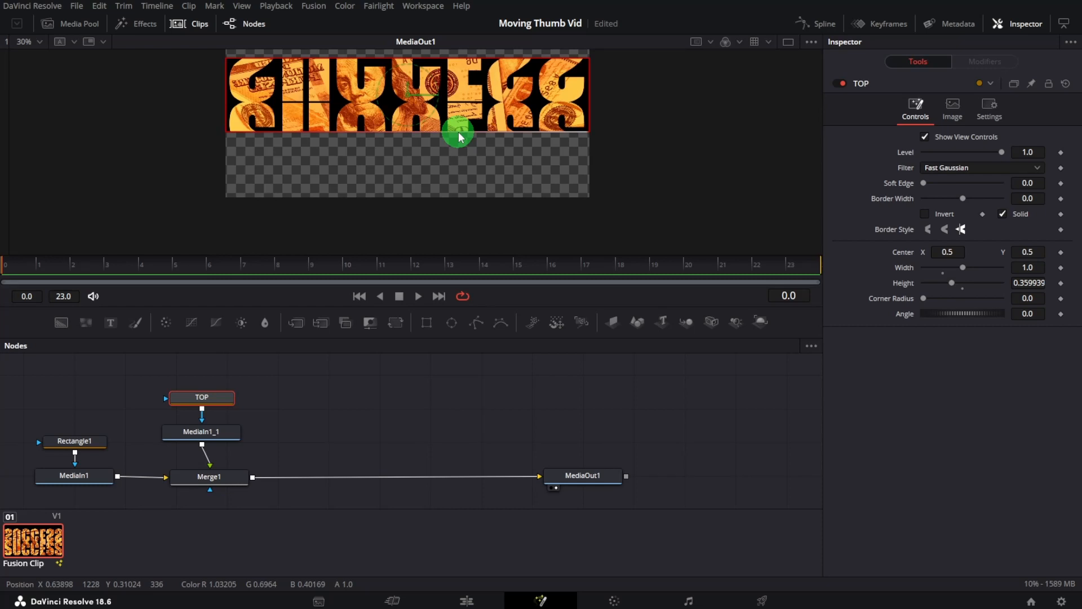
drag(459, 137, 606, 144)
scroll(607, 143, up, 2)
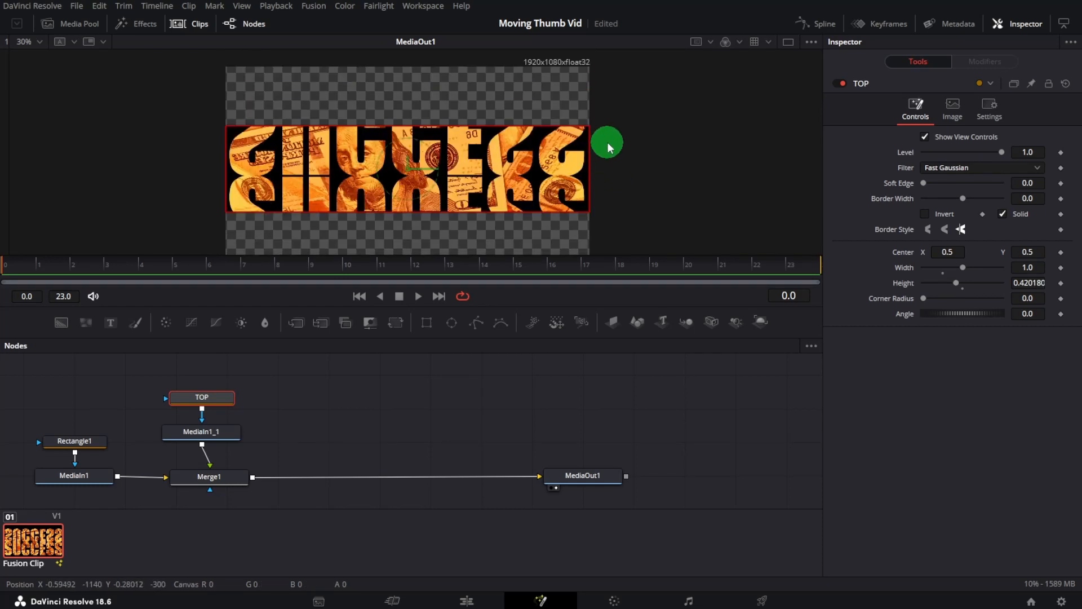
drag(442, 220, 3, 265)
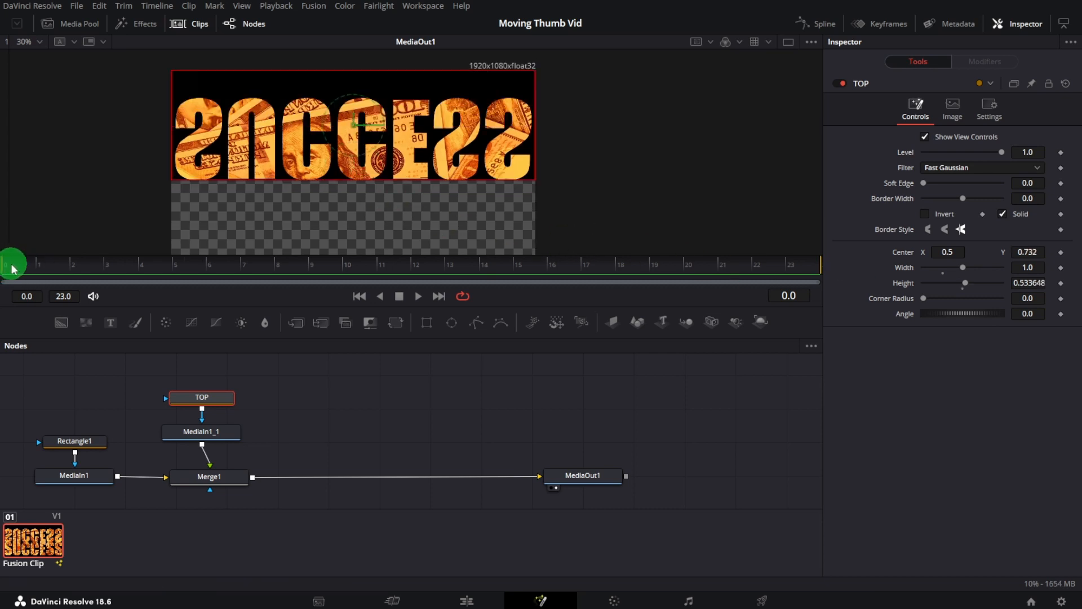
Refine the TOP mask against the zoomed text at frame 3, with height about 0.522 and center Y 0.739.
drag(22, 267, 136, 269)
click(347, 184)
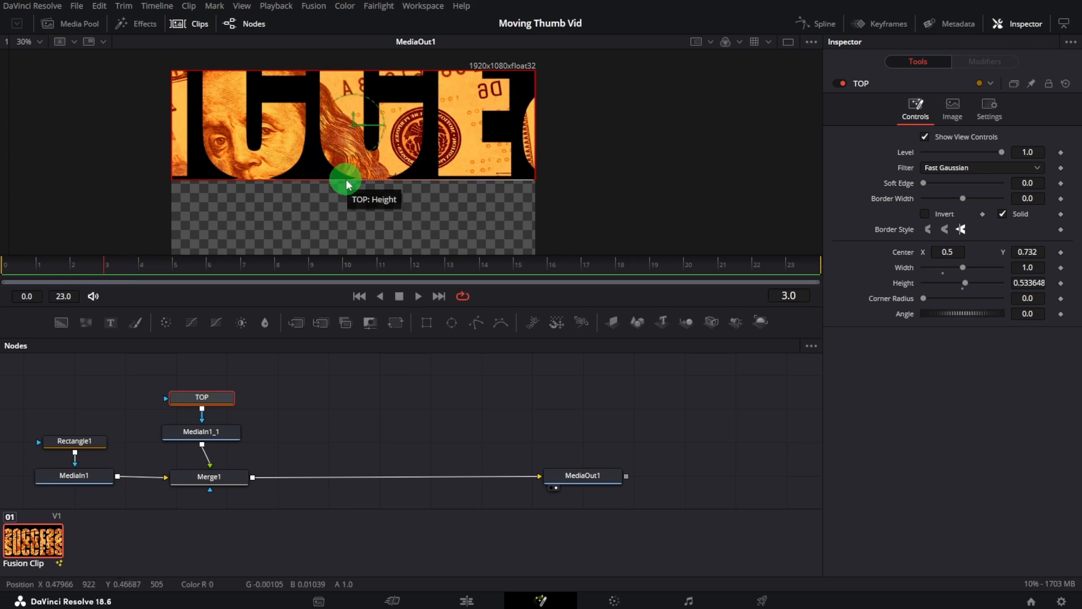
drag(347, 183, 346, 177)
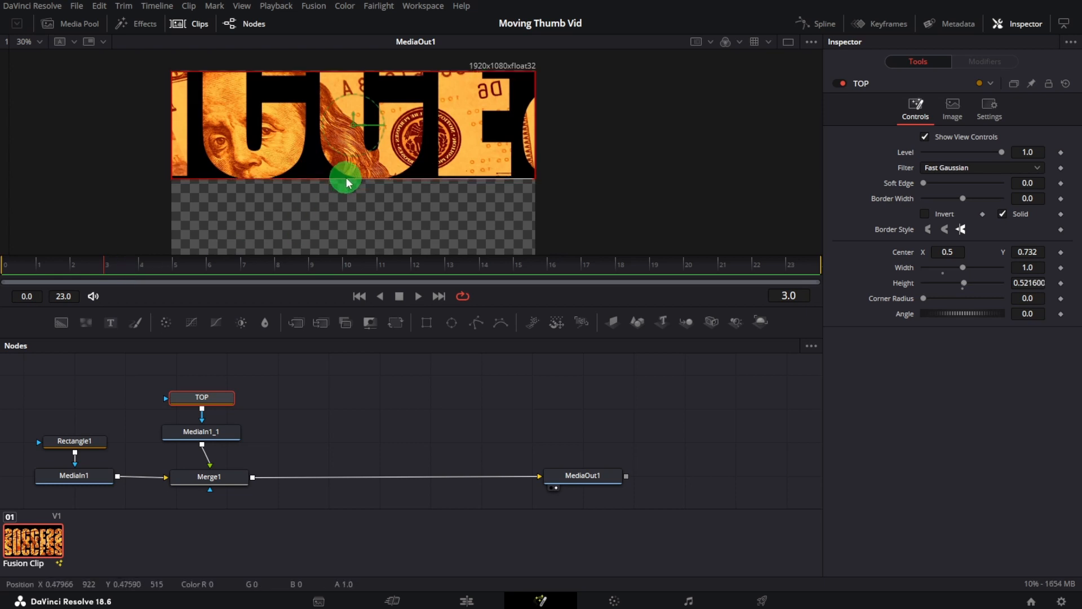
scroll(478, 66, up, 5)
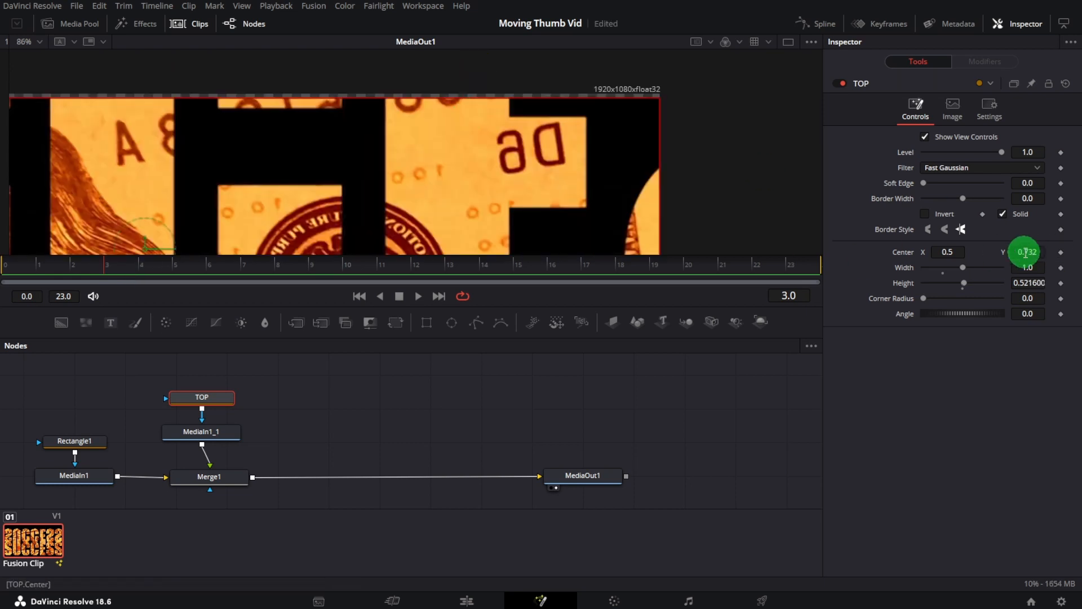
drag(1024, 252, 1029, 251)
scroll(443, 202, down, 5)
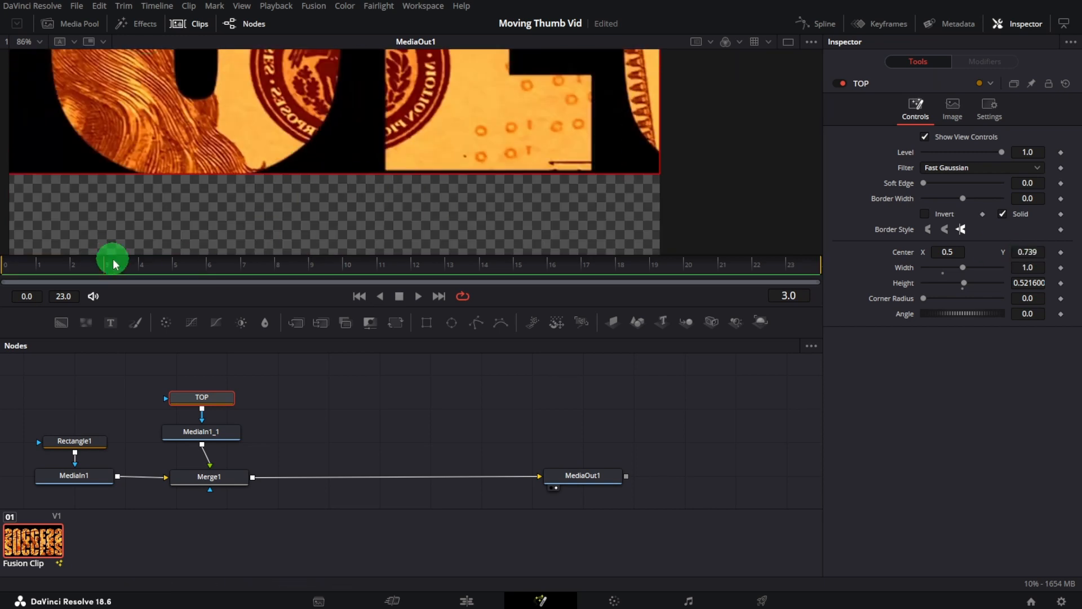
Trim the TOP mask's lower edge at frame 5 to a height of about 0.515, and return to frame 0.
drag(108, 256, 198, 276)
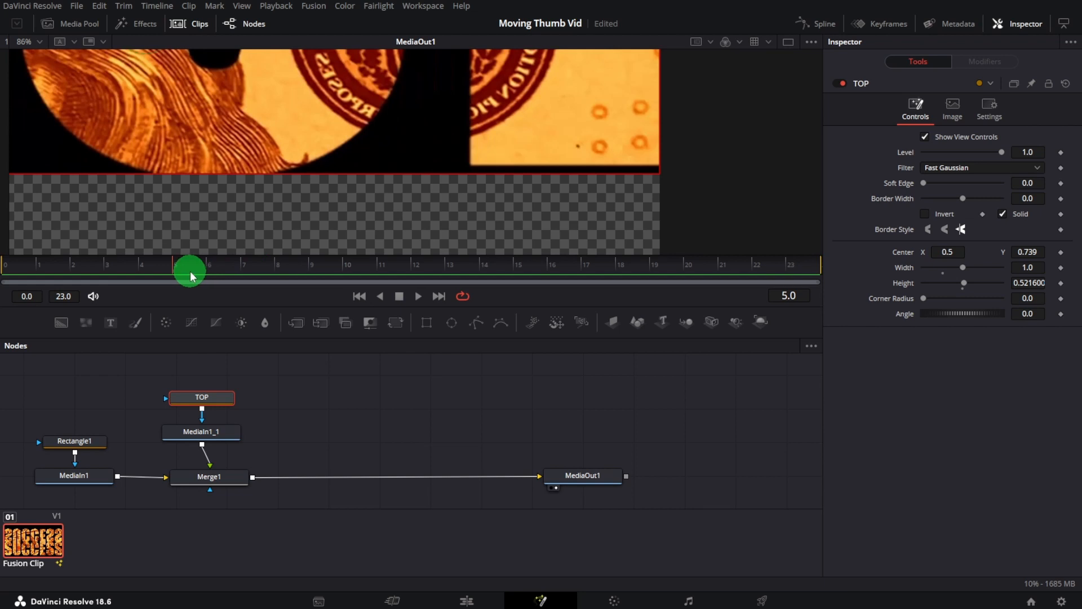
scroll(237, 210, up, 6)
scroll(237, 211, down, 5)
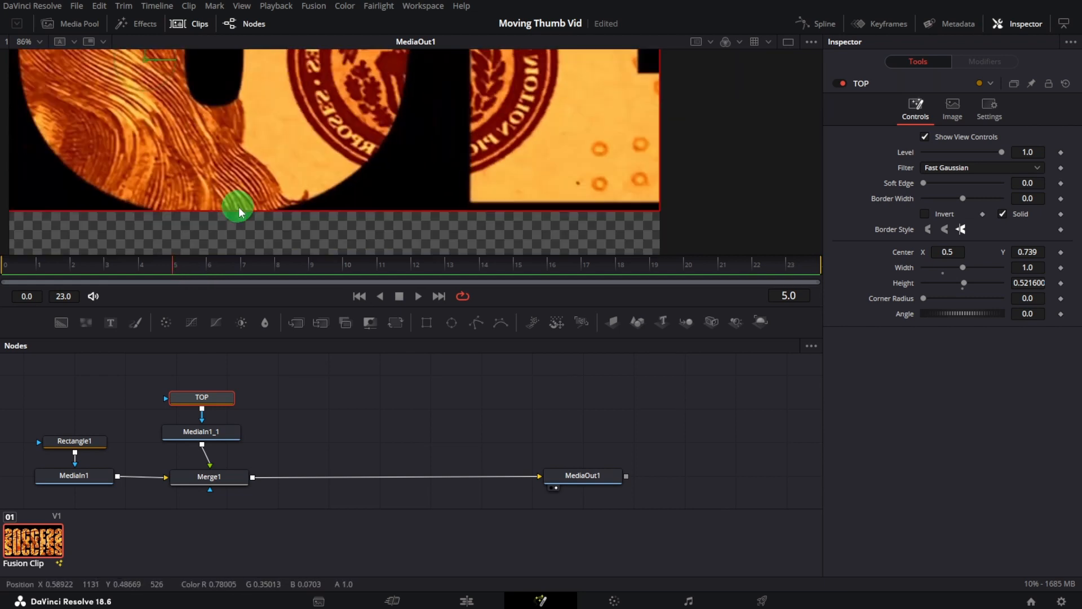
drag(238, 215, 236, 207)
scroll(435, 224, up, 5)
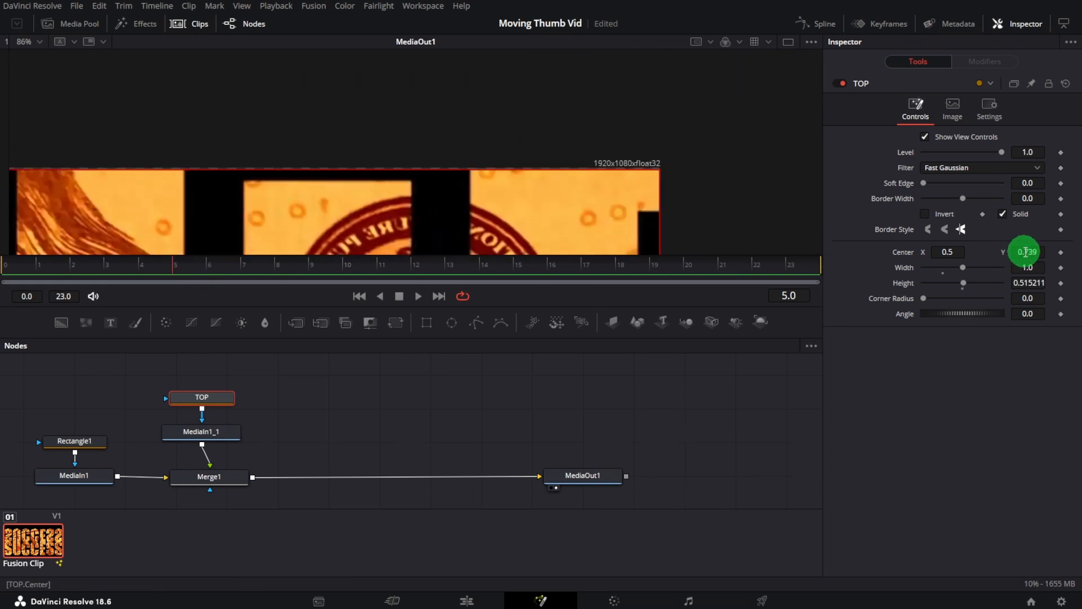
scroll(716, 215, down, 5)
drag(186, 265, 10, 271)
scroll(696, 201, down, 3)
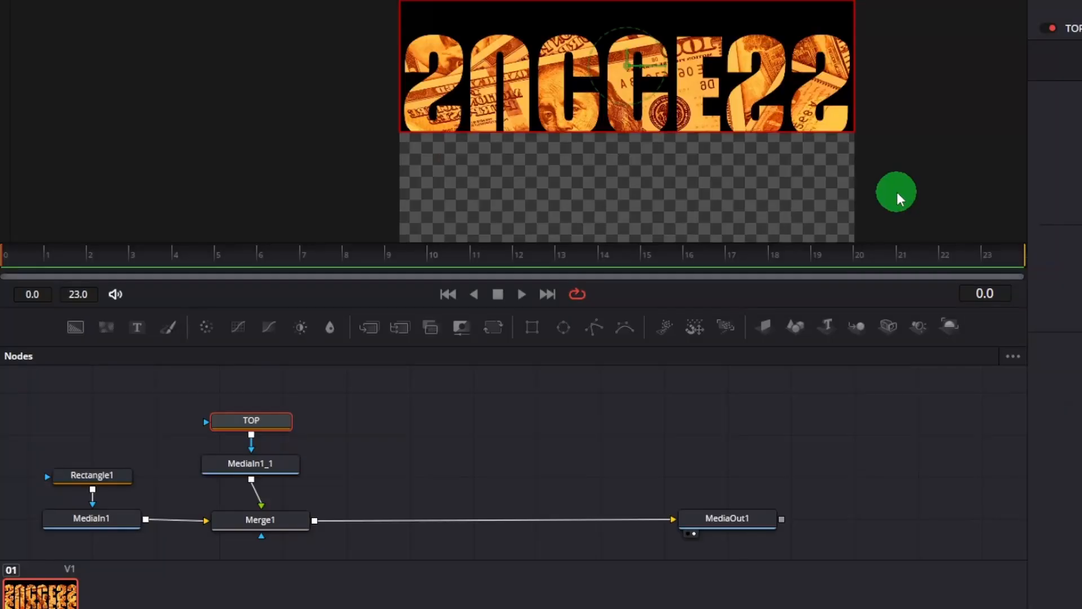
Duplicate the Rectangle1 and MediaIn1 nodes again, placing the copy between Merge1 and MediaOut1.
scroll(897, 192, down, 1)
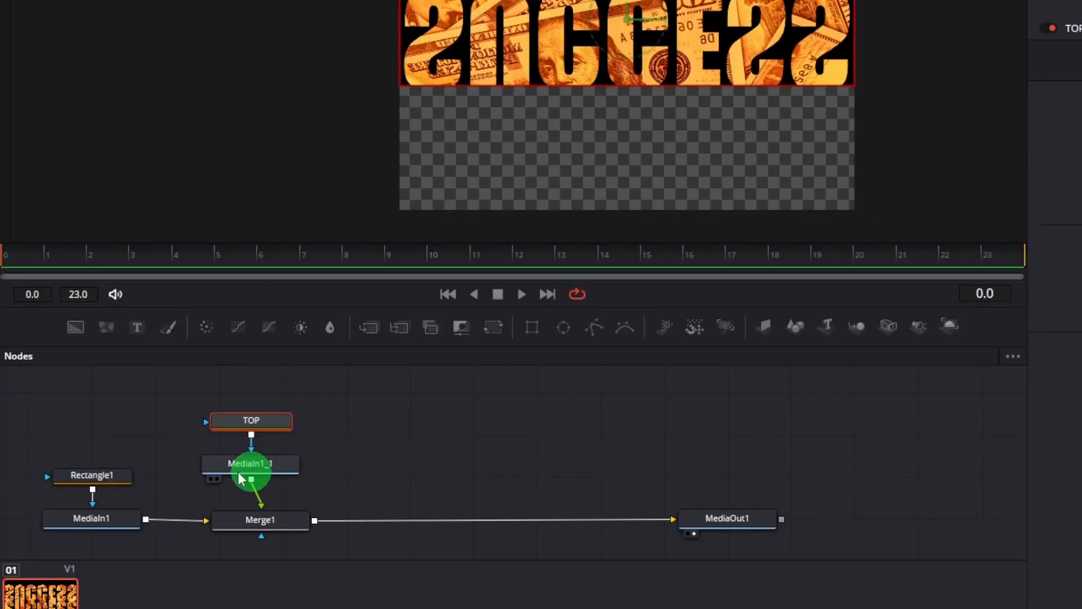
drag(69, 435, 110, 535)
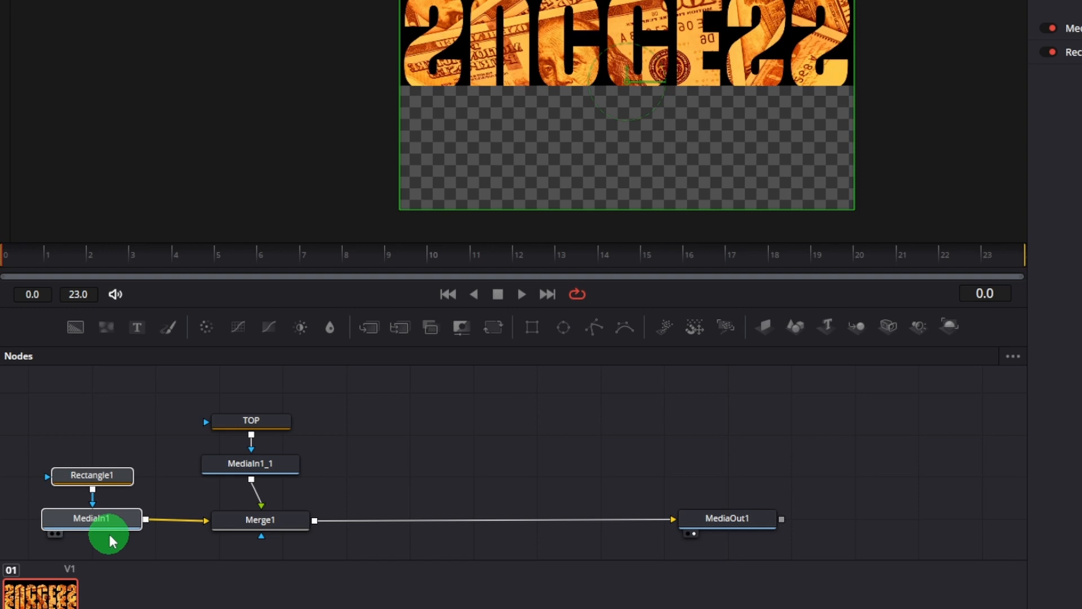
right_click(442, 469)
click(481, 445)
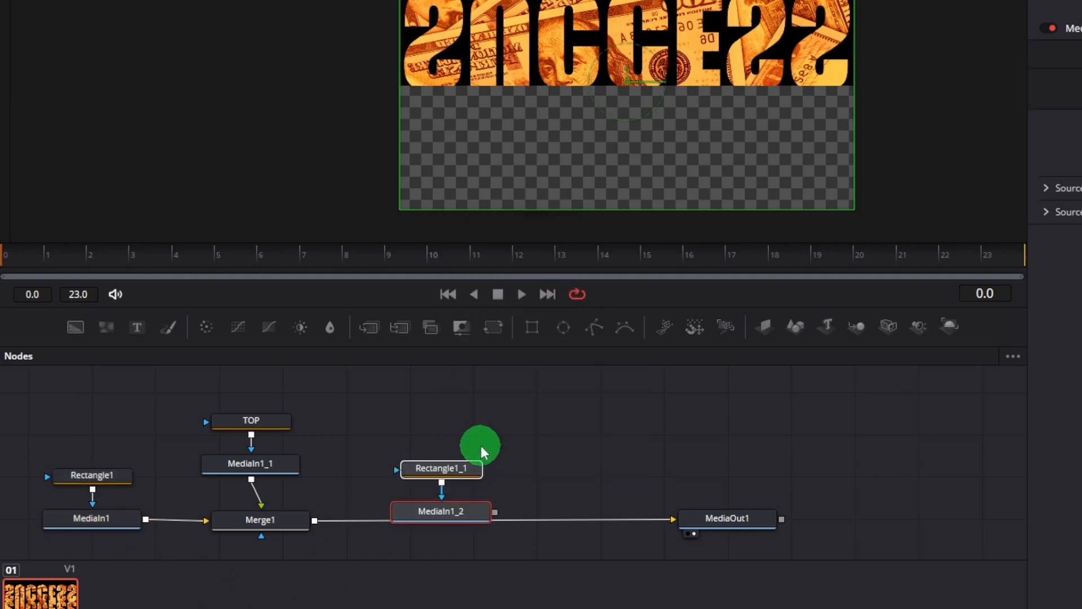
Add a Merge node between Merge1 and MediaOut1 and connect the MediaIn1_2 node as its foreground.
drag(454, 510, 447, 463)
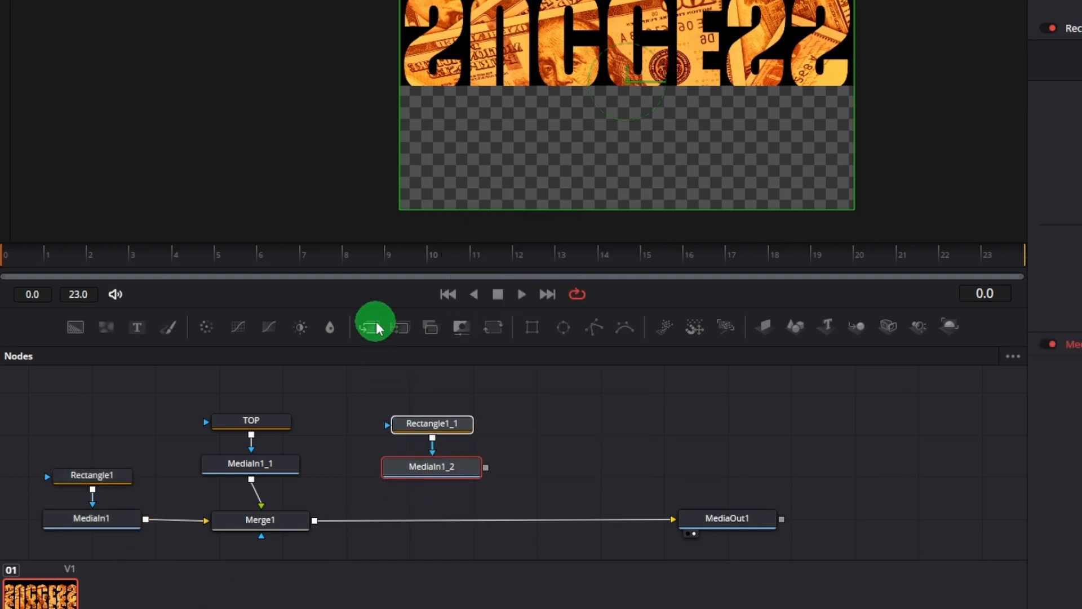
drag(379, 358, 440, 520)
drag(483, 475, 439, 506)
Duplicate the TOP, MediaIn1_1 and Merge1 nodes together, placing the copy between Merge2 and MediaOut1 with MediaOut1 moved aside.
drag(224, 401, 296, 543)
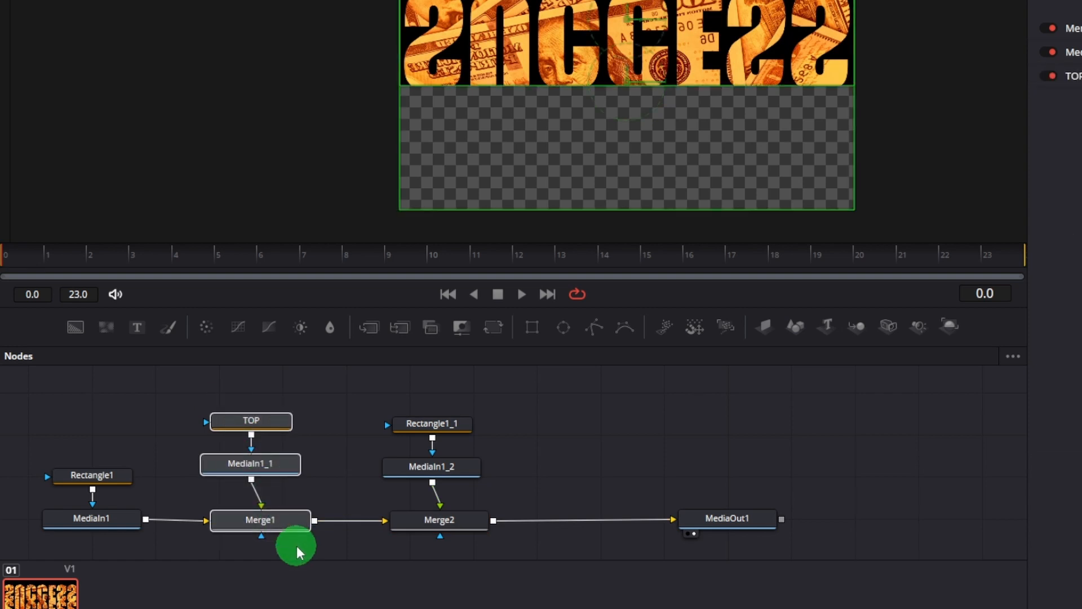
right_click(587, 464)
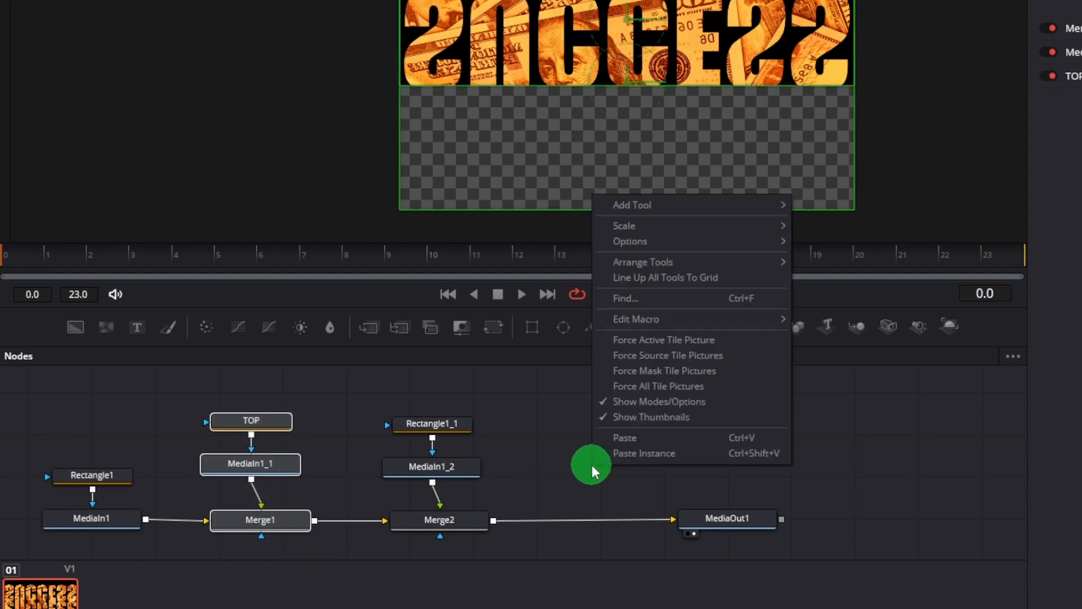
click(624, 446)
drag(604, 519, 617, 475)
drag(723, 476, 816, 472)
click(741, 472)
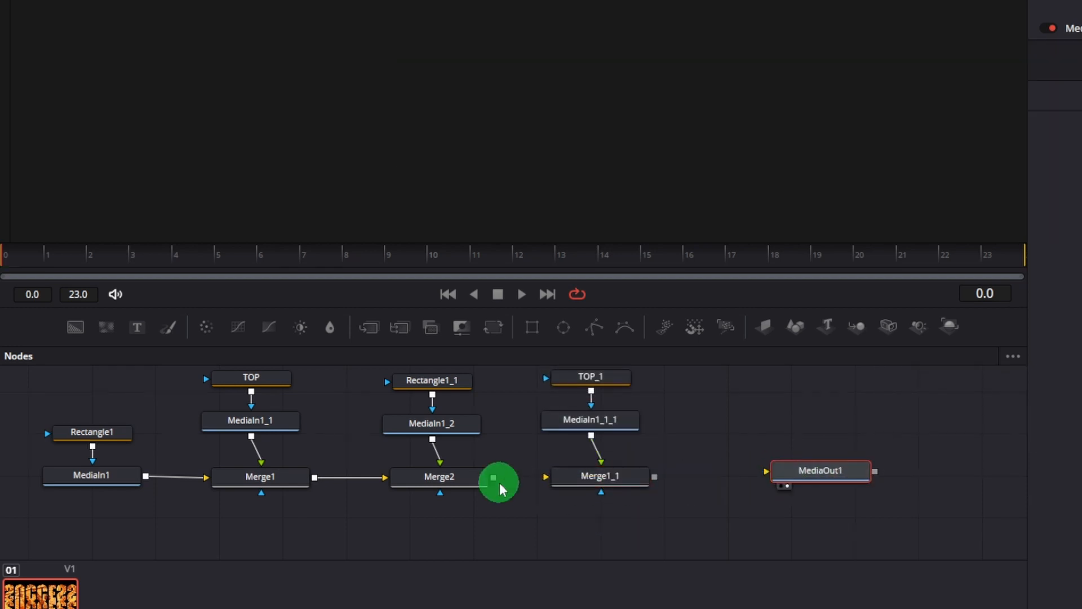
Connect Merge2's output to the duplicated Merge node and that node's output to MediaOut1.
drag(500, 485, 546, 477)
drag(653, 477, 773, 477)
scroll(672, 443, up, 1)
Rename the duplicated TOP mask node as BOTTOM.
right_click(587, 422)
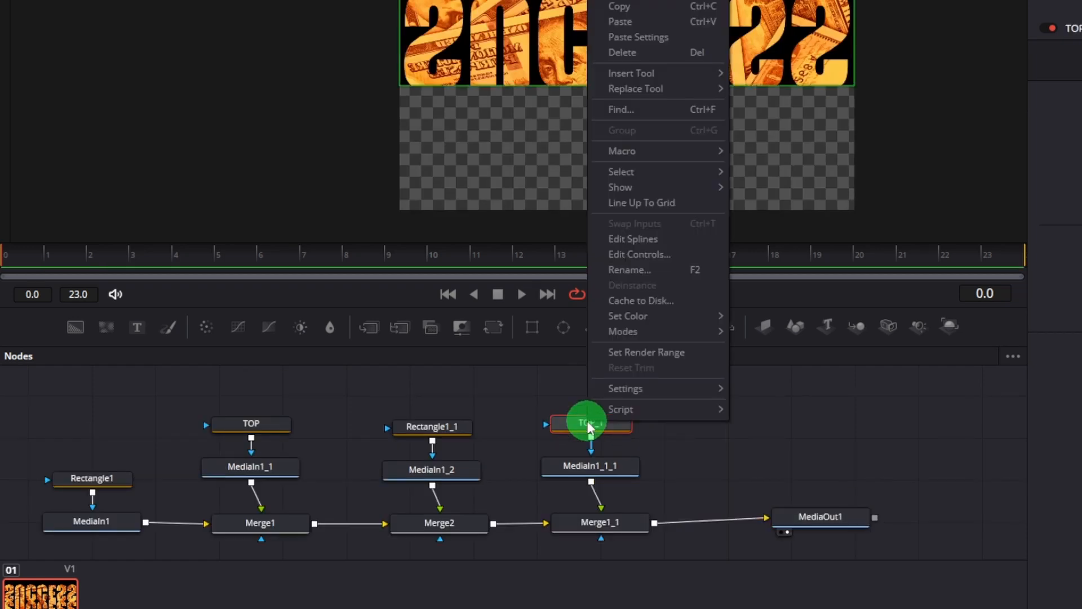
click(629, 270)
click(746, 305)
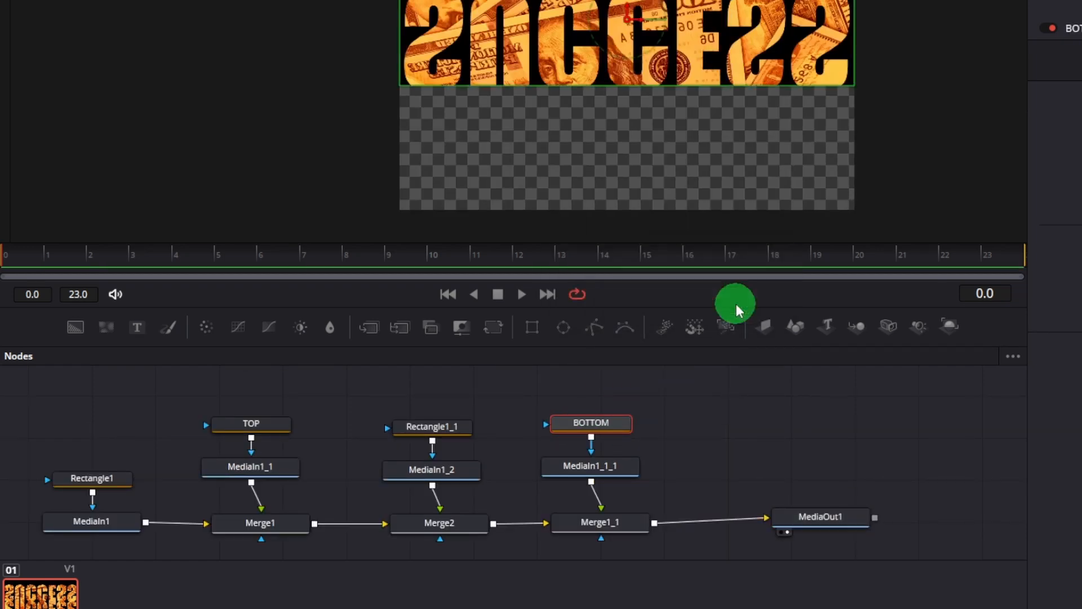
Fit the BOTTOM mask around the lower text row, with center Y 0.239 and height about 0.482.
mouse_move(1008, 230)
mouse_down()
mouse_move(1050, 230)
mouse_move(996, 229)
mouse_up()
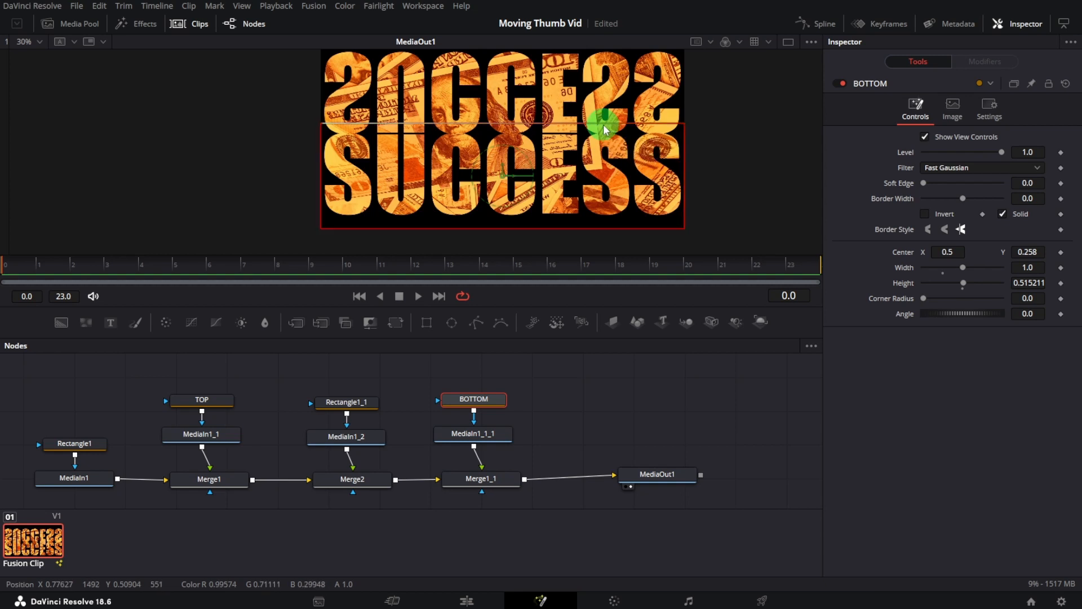
drag(604, 129, 604, 135)
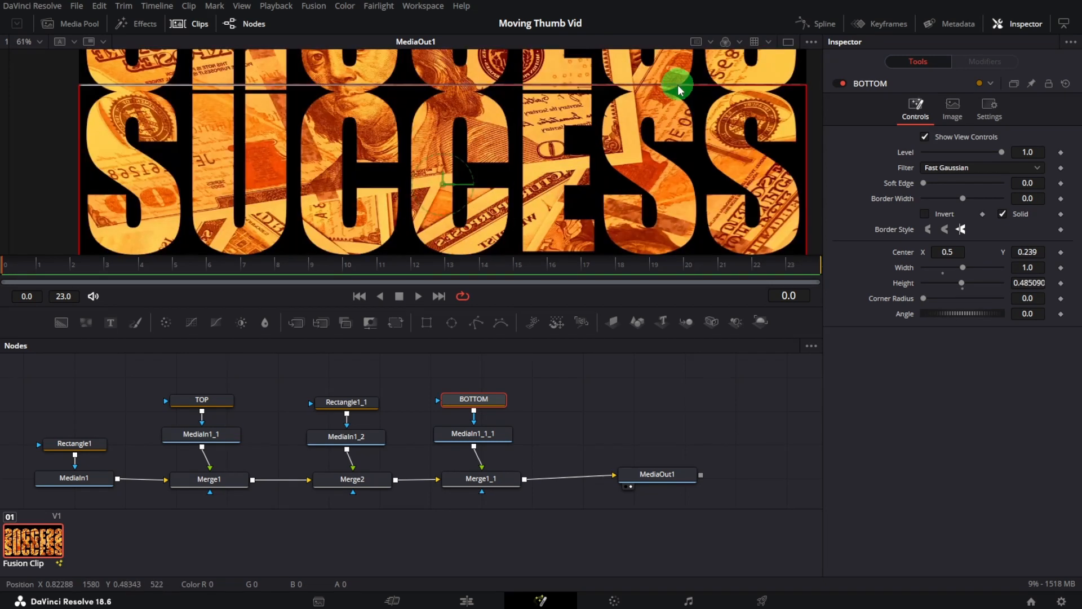
drag(680, 85, 681, 86)
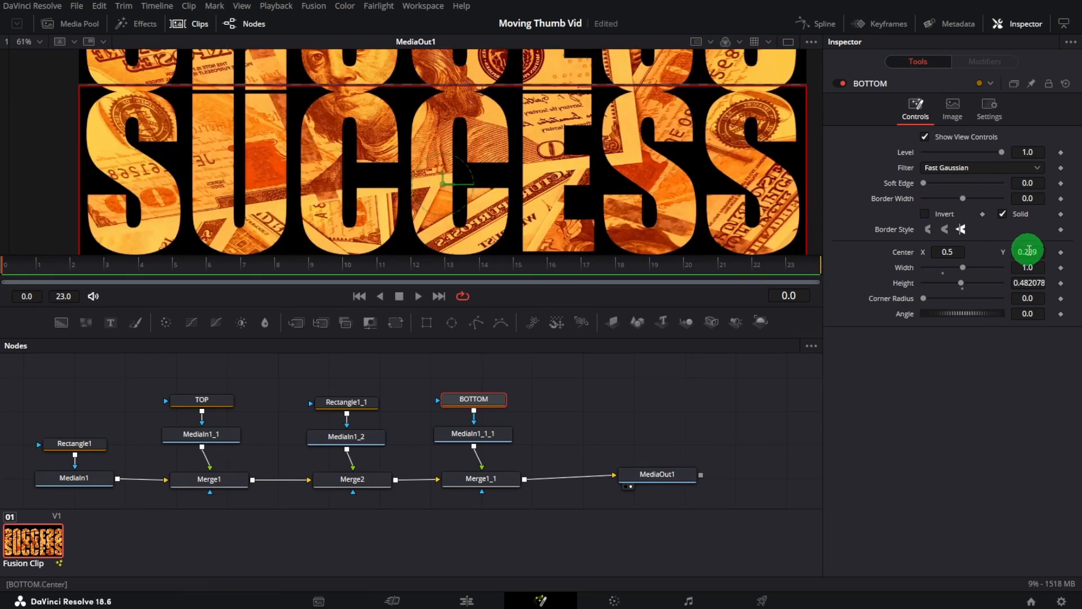
Refine the BOTTOM mask against the zoomed lower row to a height of about 0.484 and center Y 0.243.
drag(1028, 250, 1029, 250)
scroll(818, 197, down, 1)
scroll(810, 198, up, 1)
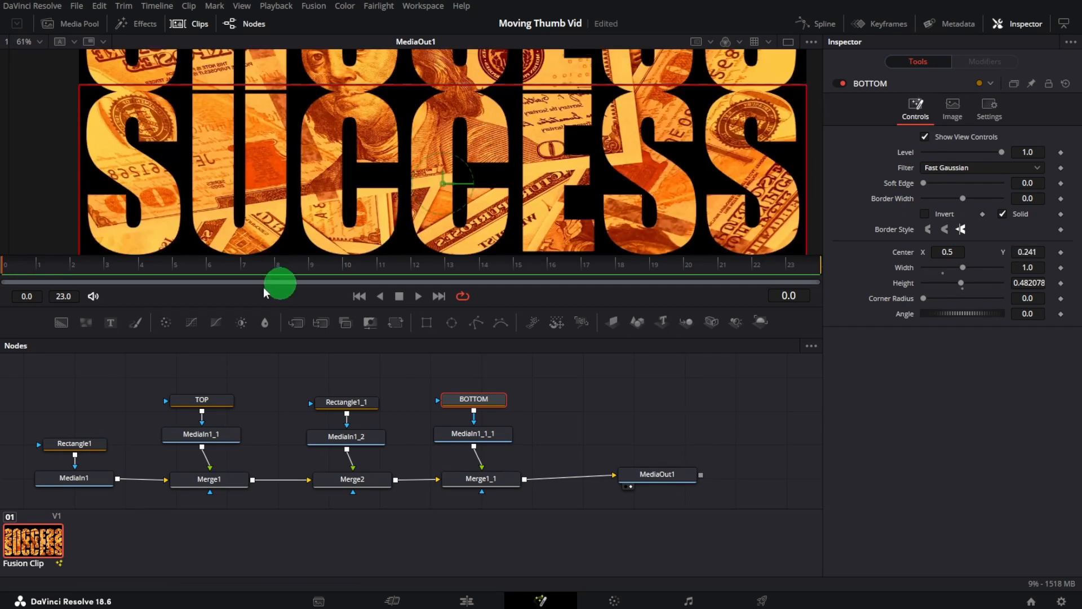
scroll(264, 188, up, 1)
scroll(126, 169, up, 5)
drag(1025, 251, 1029, 251)
scroll(682, 166, down, 4)
scroll(736, 217, down, 3)
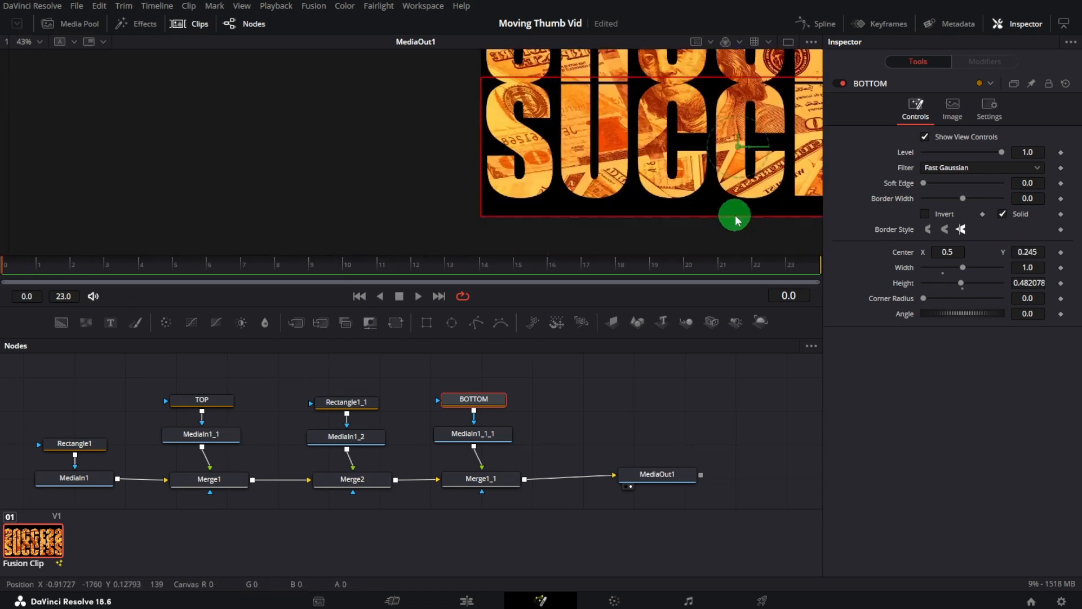
scroll(742, 196, up, 6)
drag(695, 90, 694, 92)
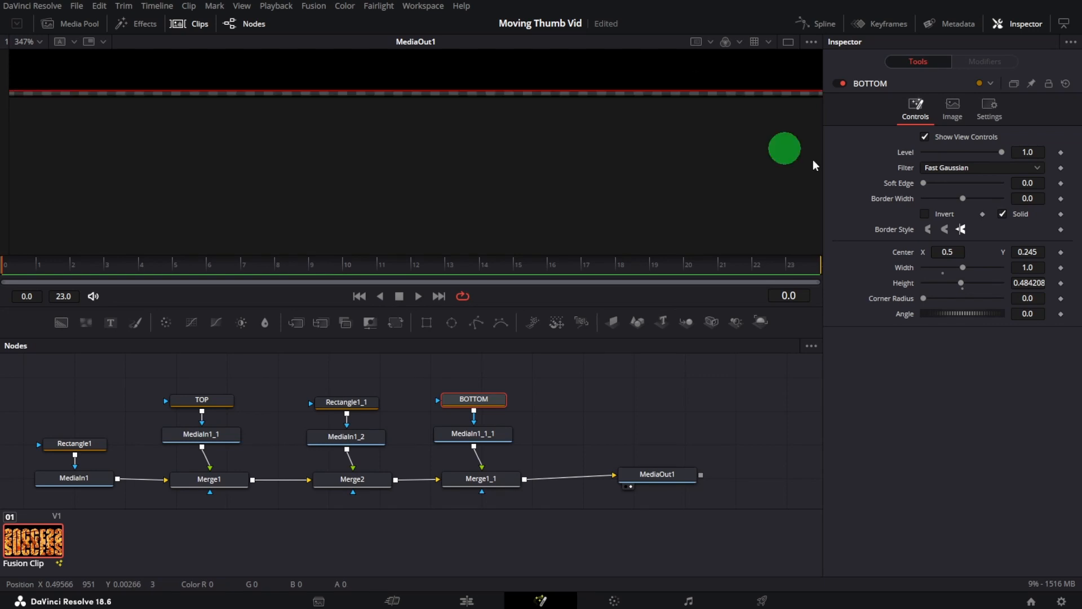
drag(1030, 251, 1026, 251)
Check the BOTTOM mask's edges up close and scrub through the clip.
scroll(629, 154, down, 3)
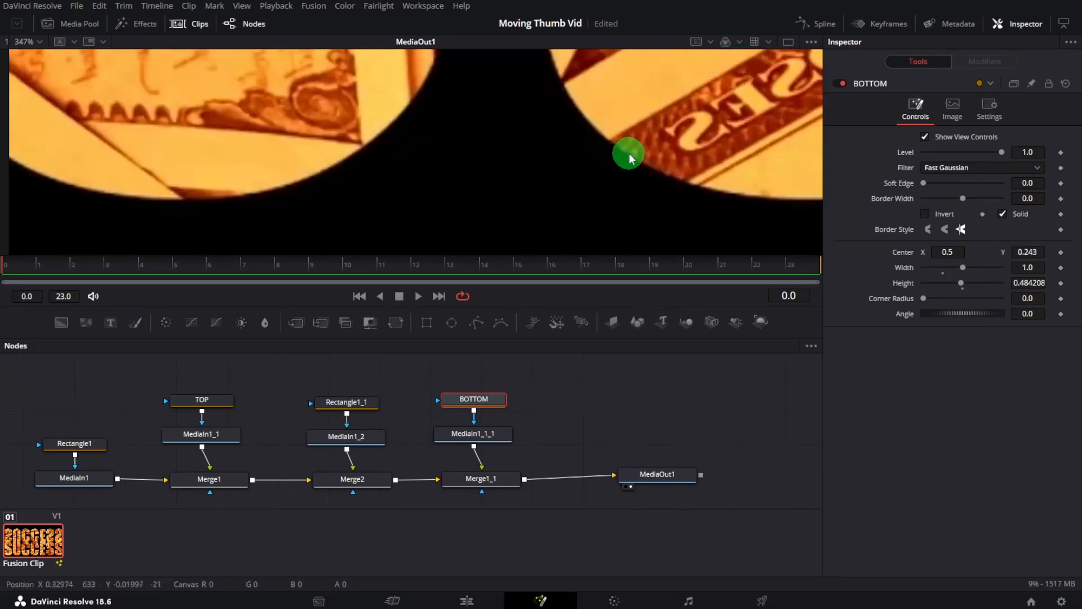
scroll(625, 161, up, 9)
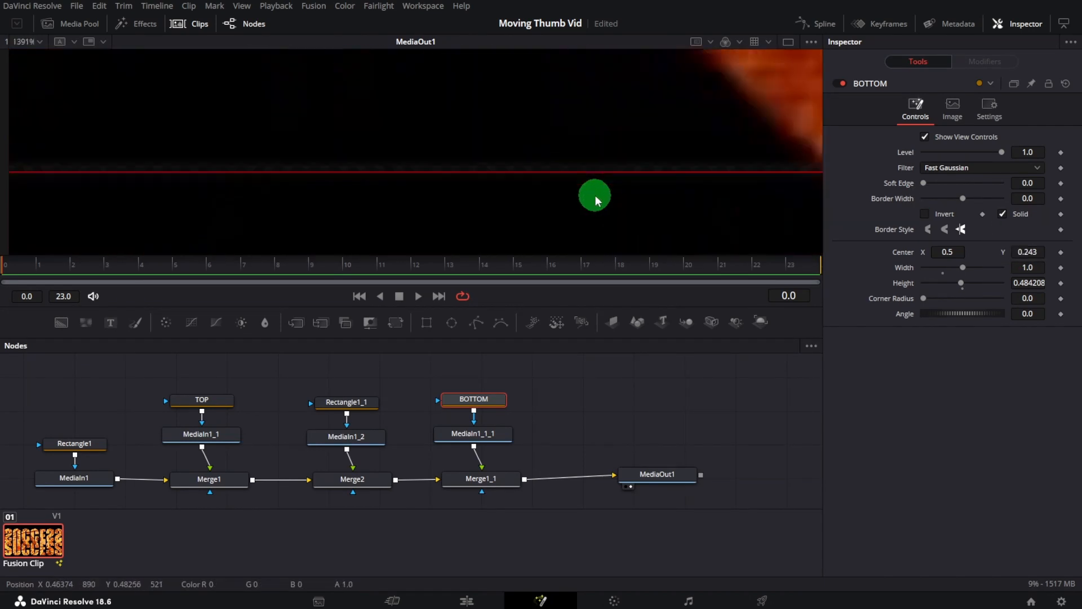
scroll(601, 203, down, 9)
scroll(623, 226, down, 3)
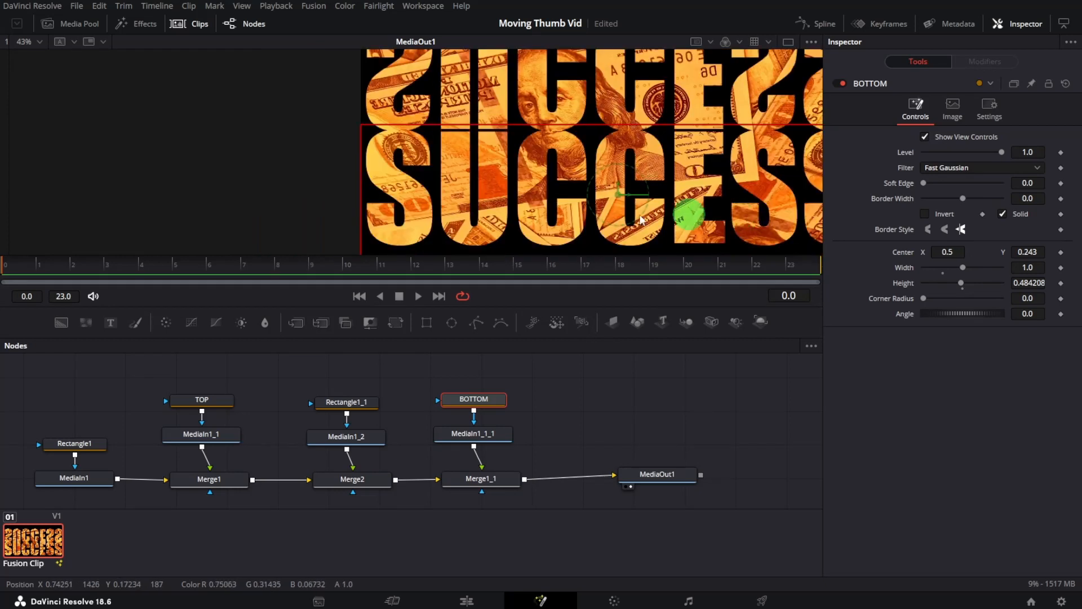
drag(42, 278, 792, 275)
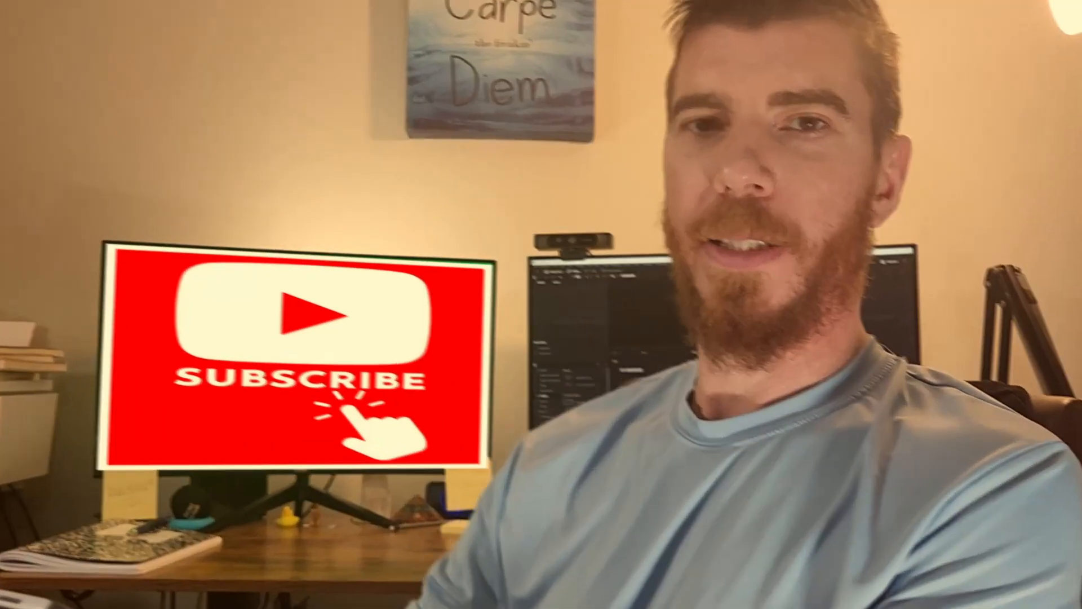
Insert a DVE node after MediaIn1_1, between it and Merge1.
click(189, 434)
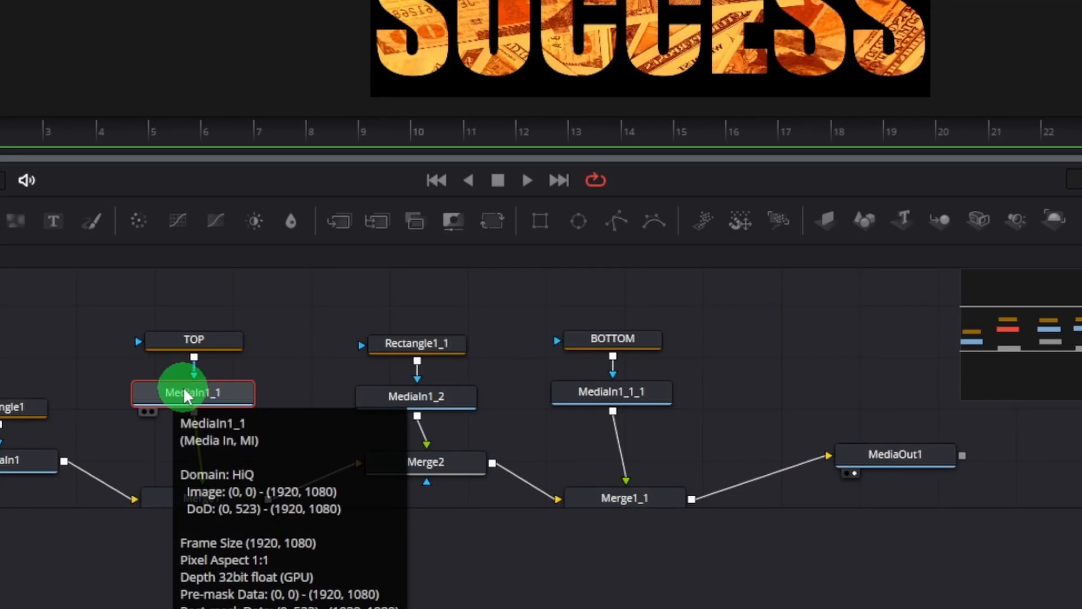
key(shift+space)
text(dve)
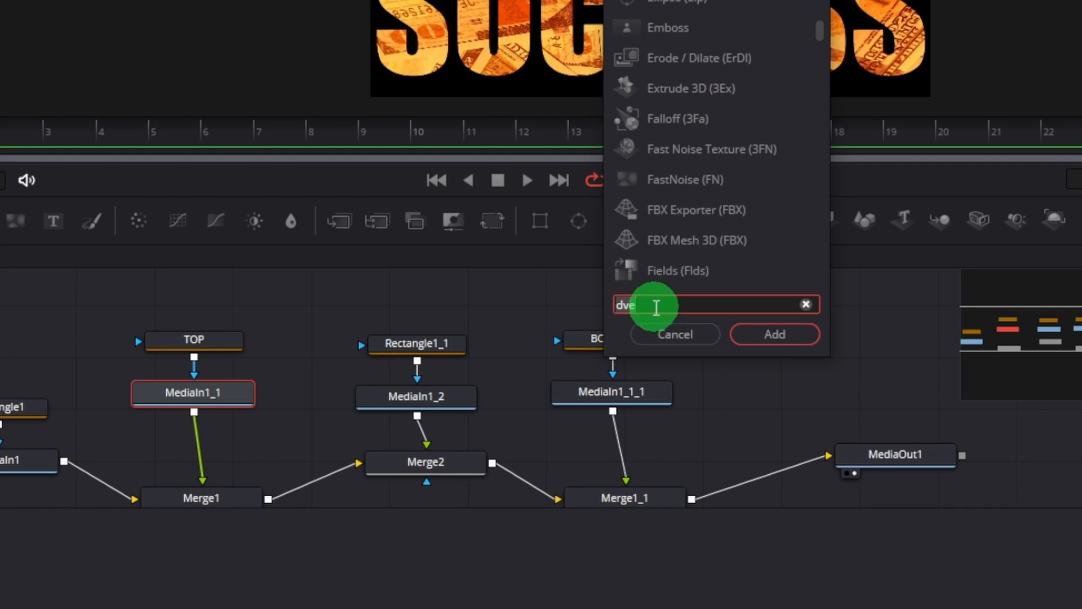
key(BackSpace)
key(BackSpace)
key(BackSpace)
text(DVE)
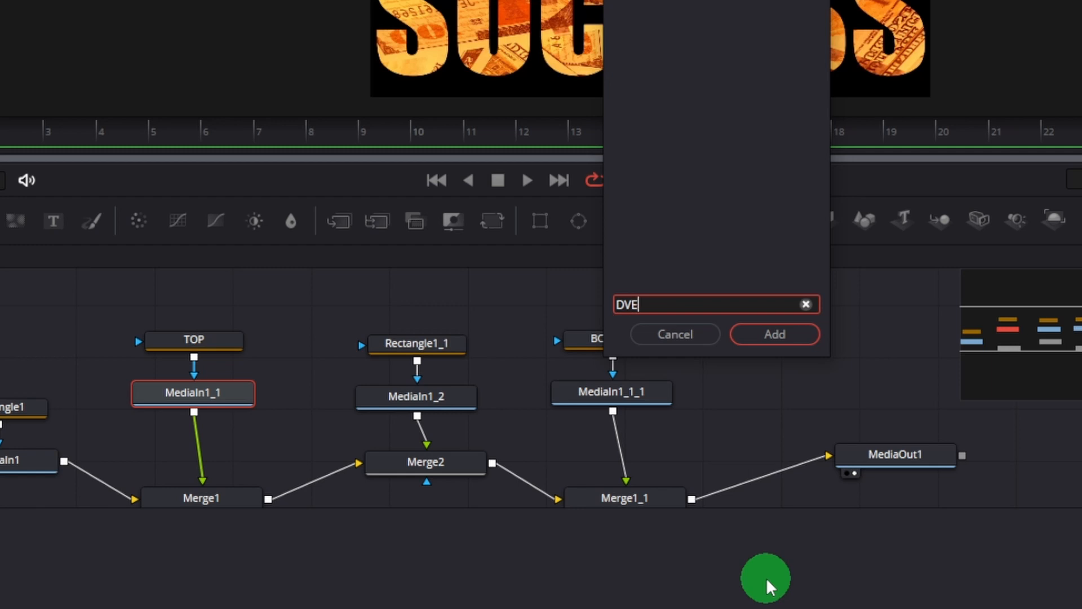
click(776, 334)
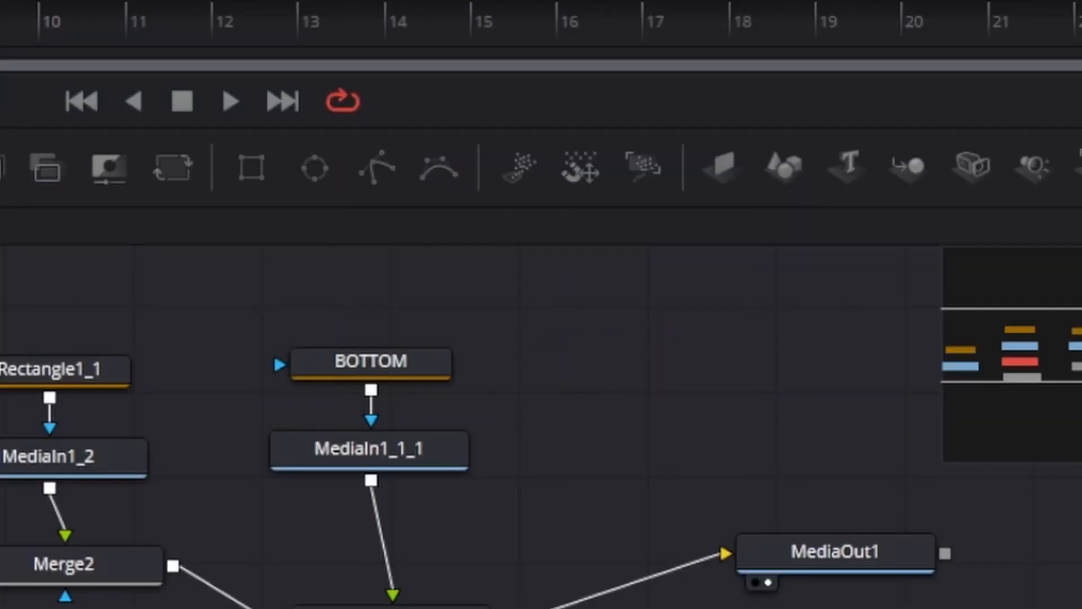
Insert a DVE node after MediaIn1_1_1, between it and Merge1_1.
click(371, 447)
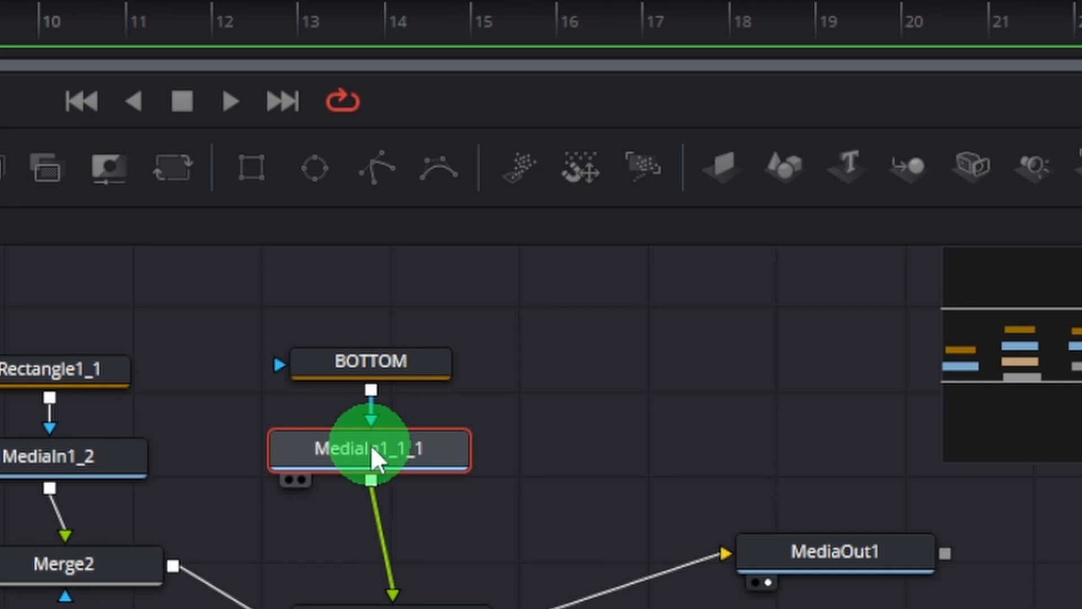
key(shift+space)
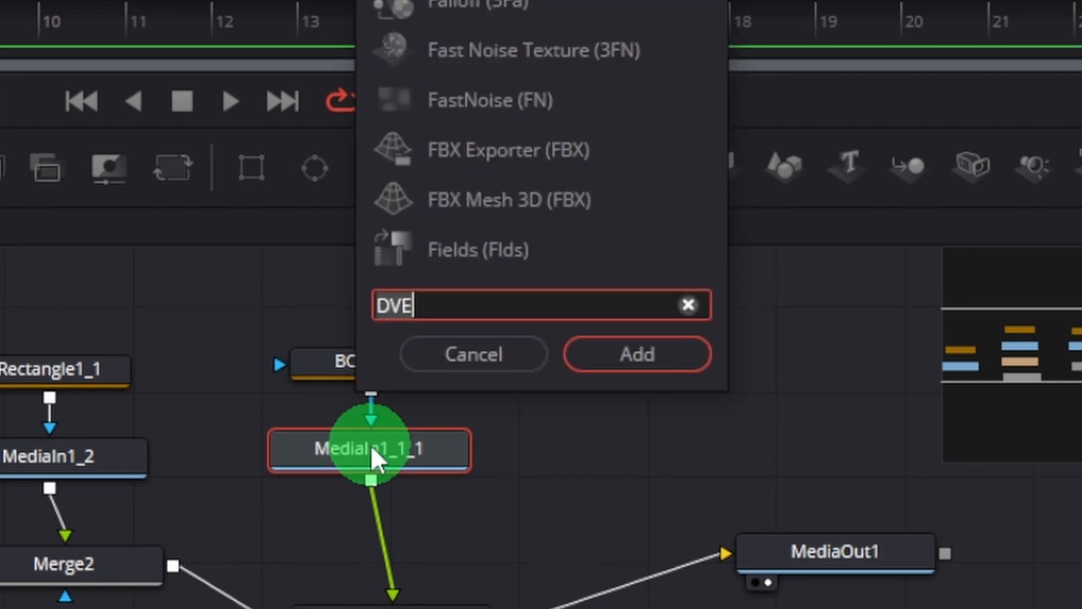
click(619, 357)
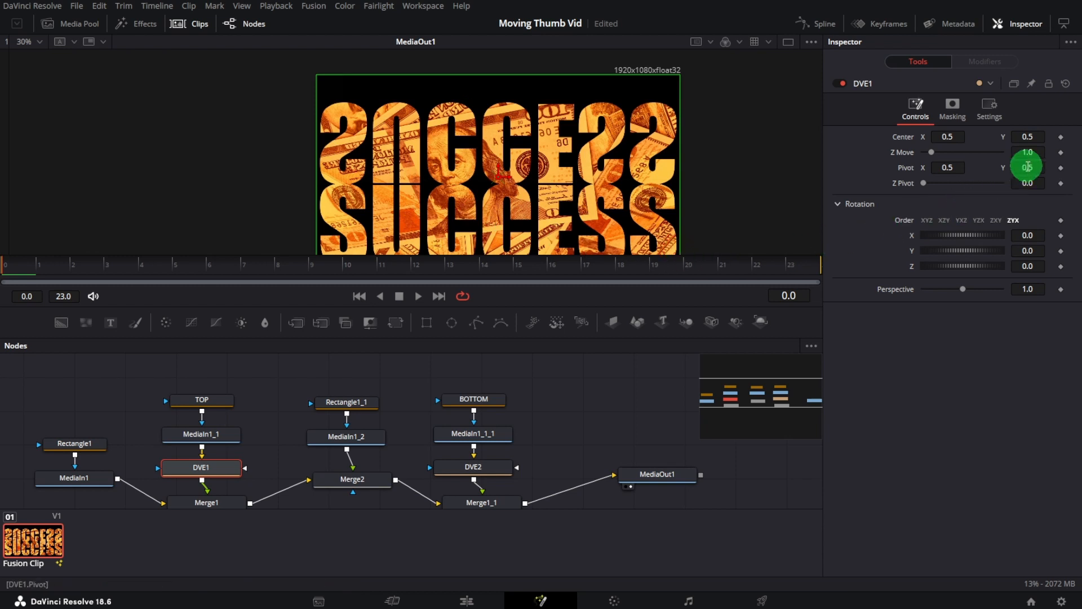
Raise DVE1's pivot Y to 1.005 at the frame's upper edge.
drag(1042, 162, 1050, 159)
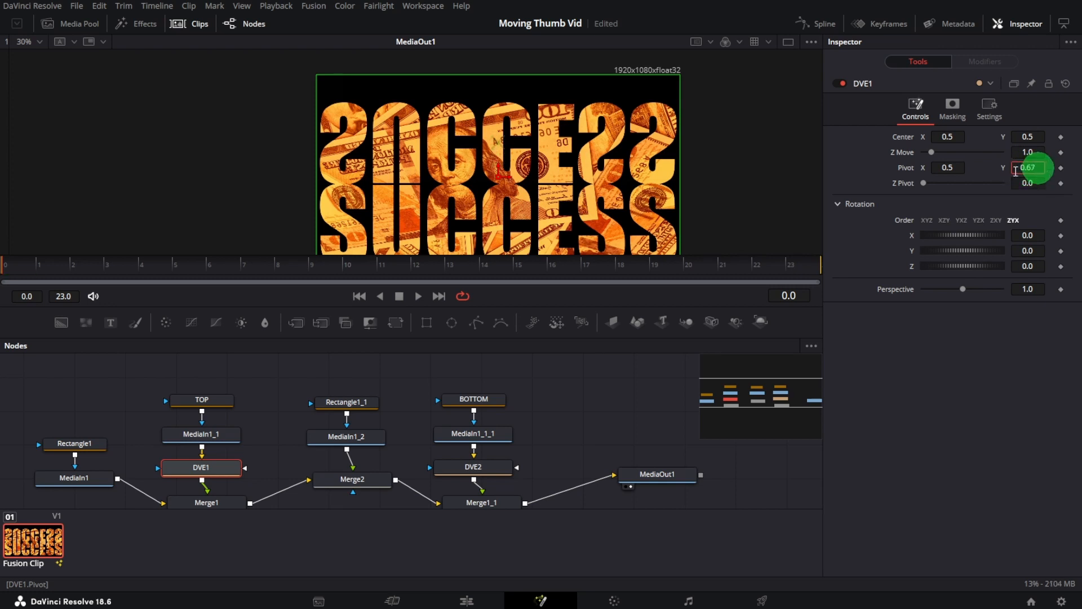
drag(1020, 169, 1037, 167)
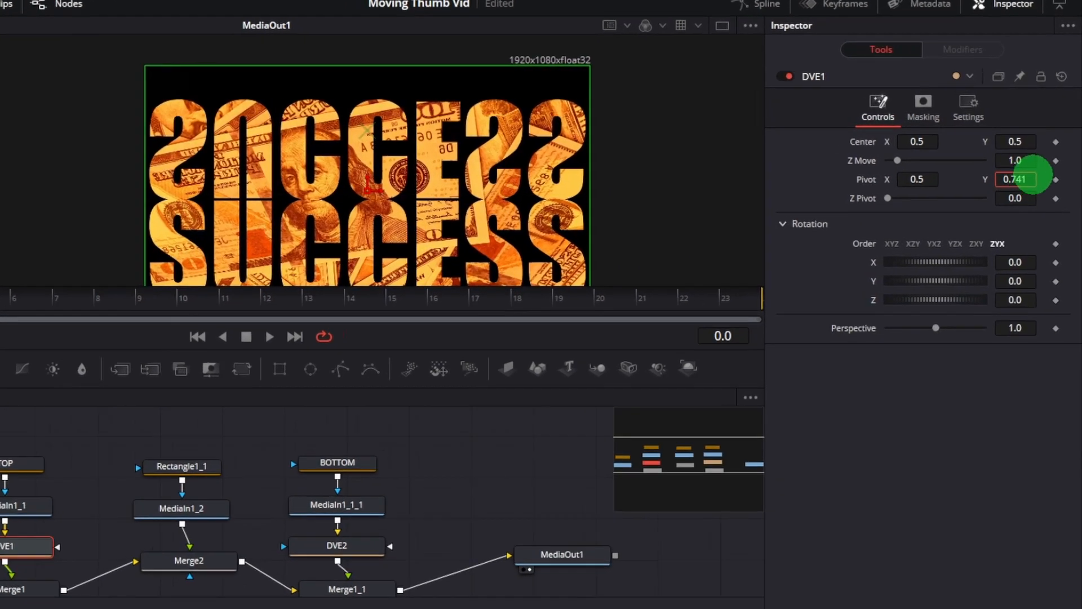
mouse_move(985, 195)
mouse_down()
mouse_move(1014, 188)
mouse_move(993, 194)
mouse_move(1022, 170)
mouse_up()
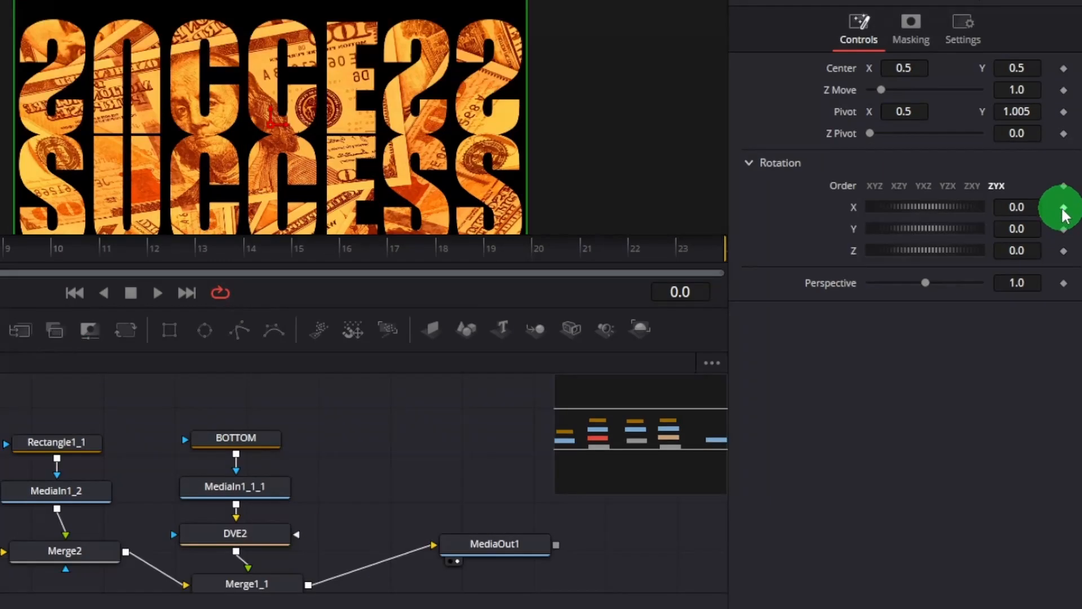
Keyframe DVE1's X rotation at 0.0 on frame 0 and at about 93.9 on frame 23, and refine the end value.
click(1064, 208)
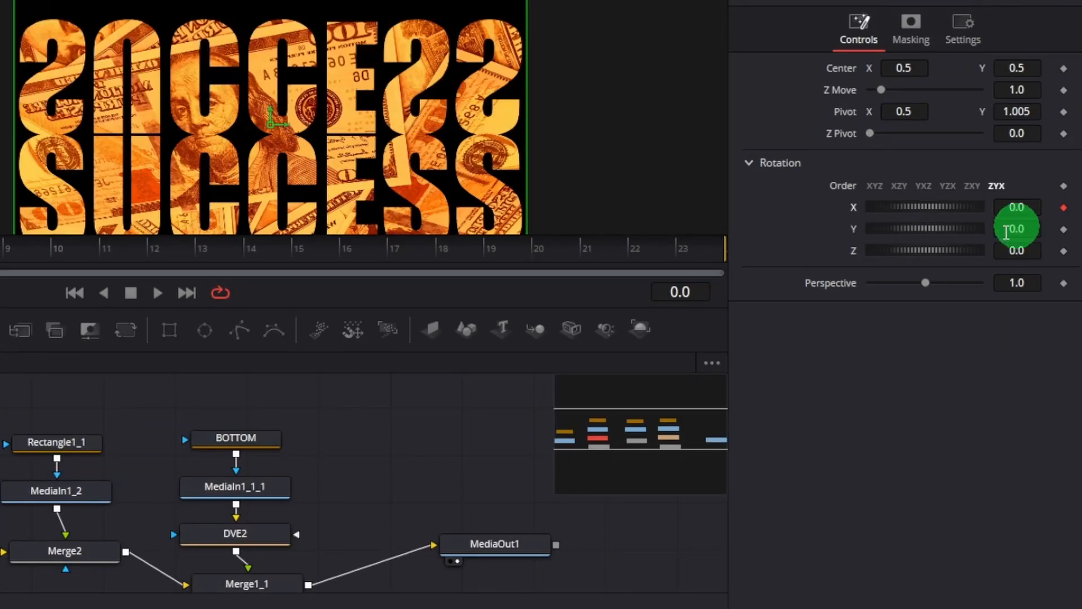
click(691, 245)
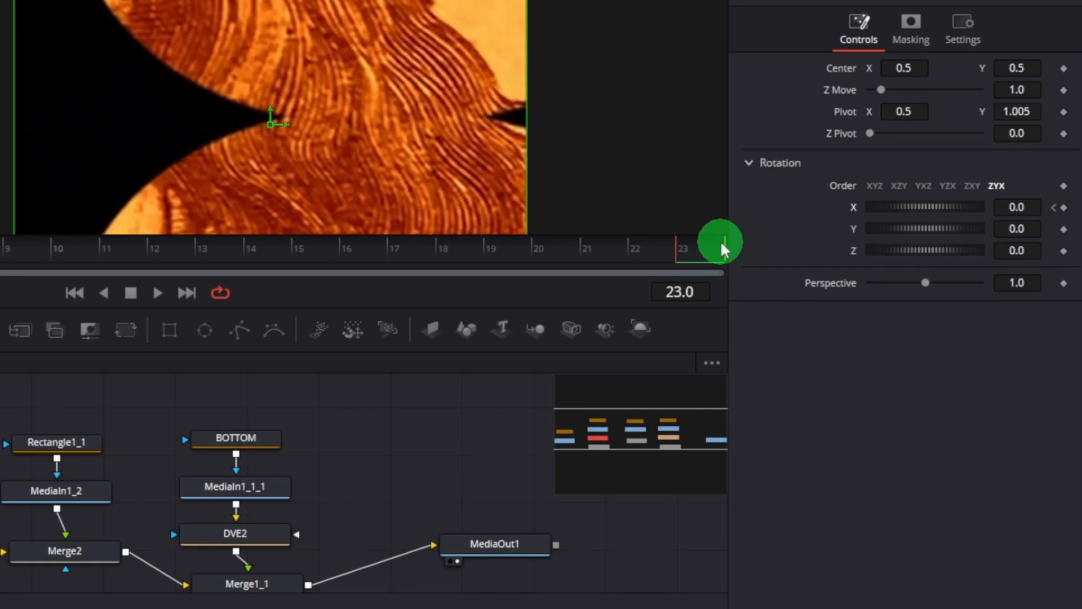
mouse_move(916, 212)
mouse_down()
mouse_move(905, 207)
mouse_move(932, 199)
mouse_up()
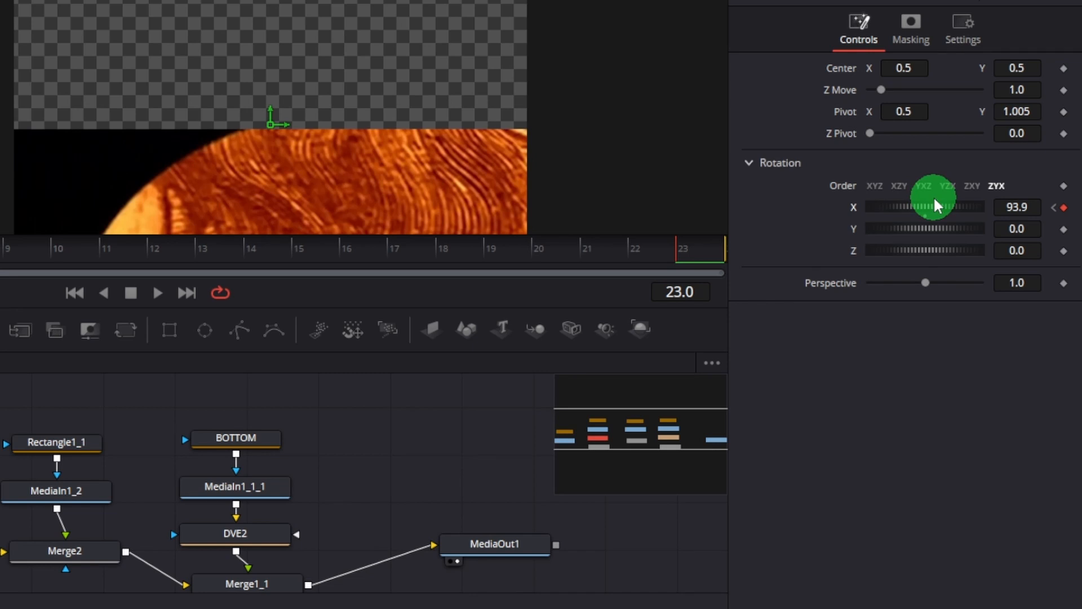
click(1018, 209)
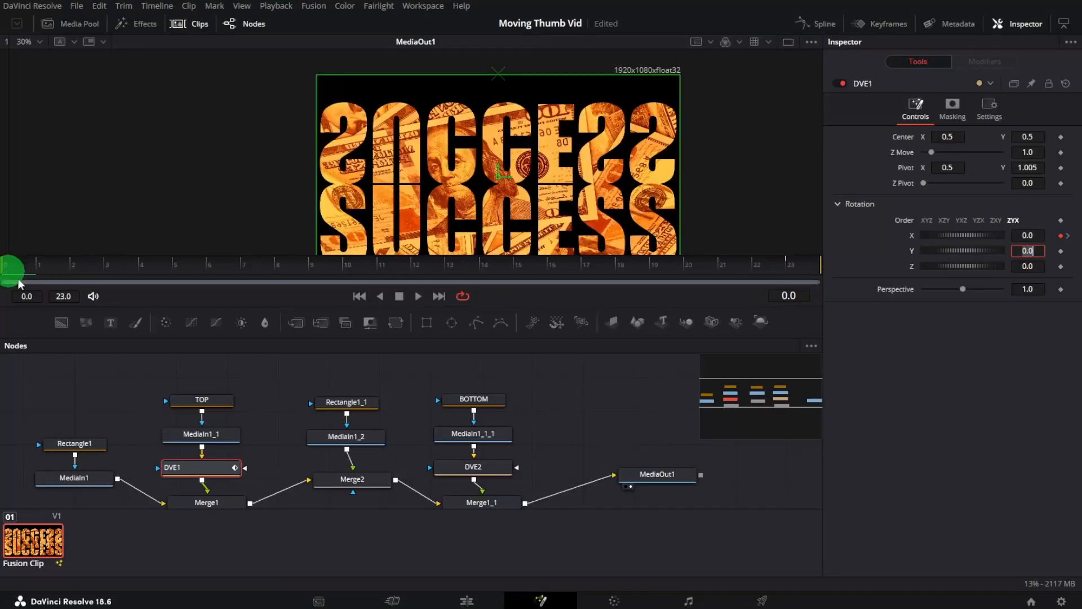
Lower DVE2's pivot Y to -0.009 at the frame's lower edge.
click(488, 468)
scroll(612, 155, down, 2)
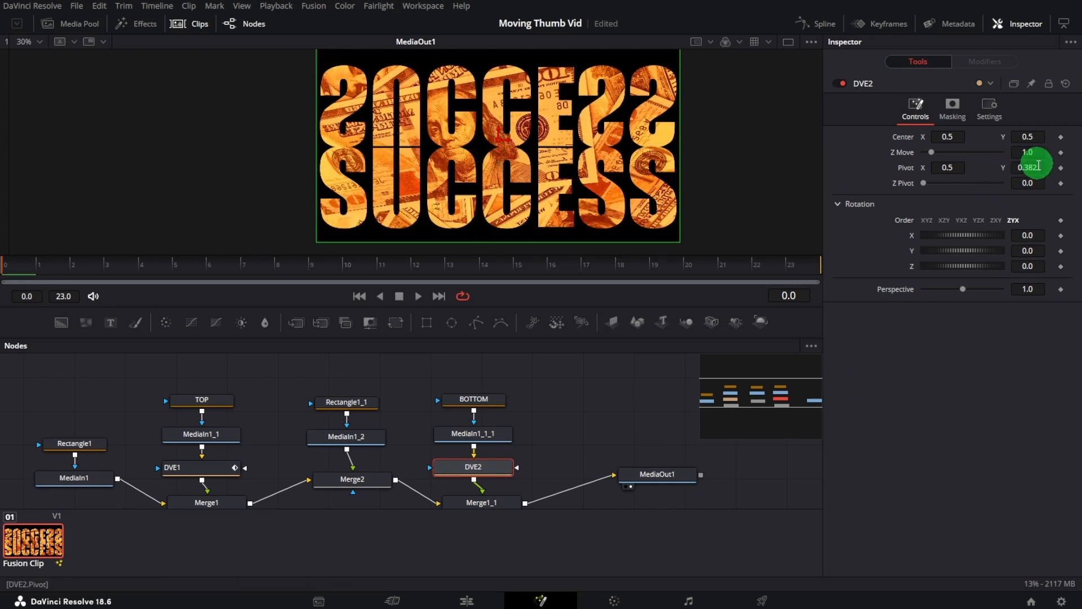
drag(1045, 166, 1004, 167)
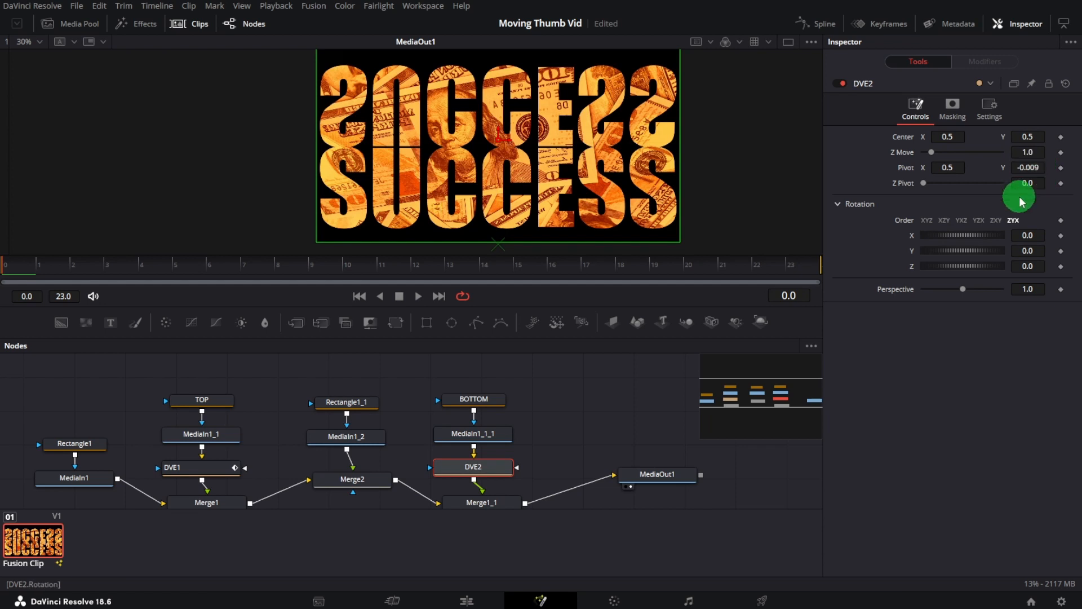
Keyframe DVE2's X rotation from 0.0 at frame 0 to a negative angle at frame 23, and return to frame 0.
click(817, 264)
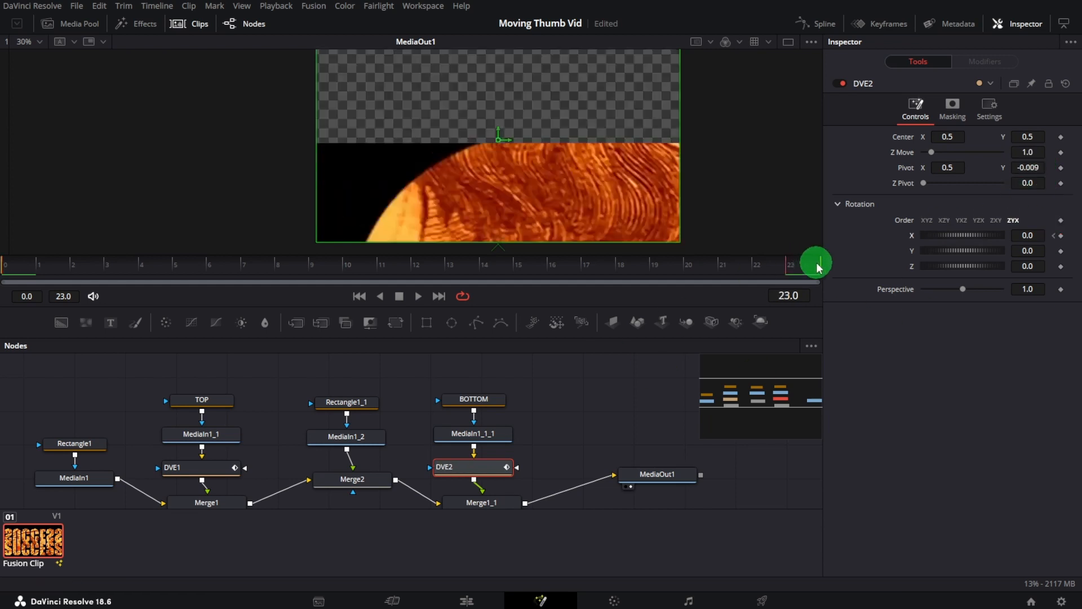
drag(997, 241, 977, 239)
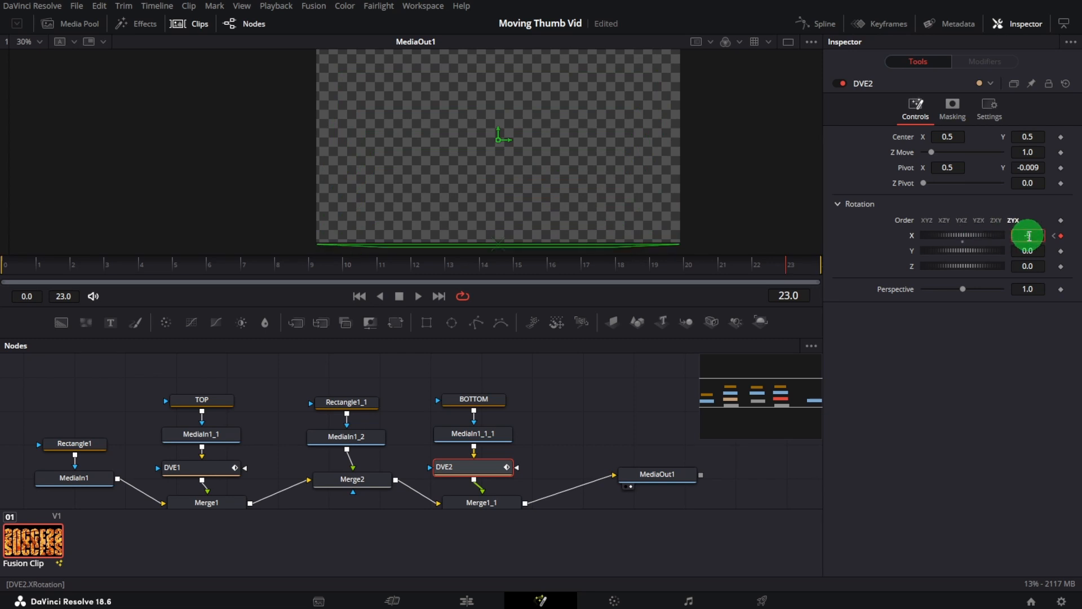
click(6, 265)
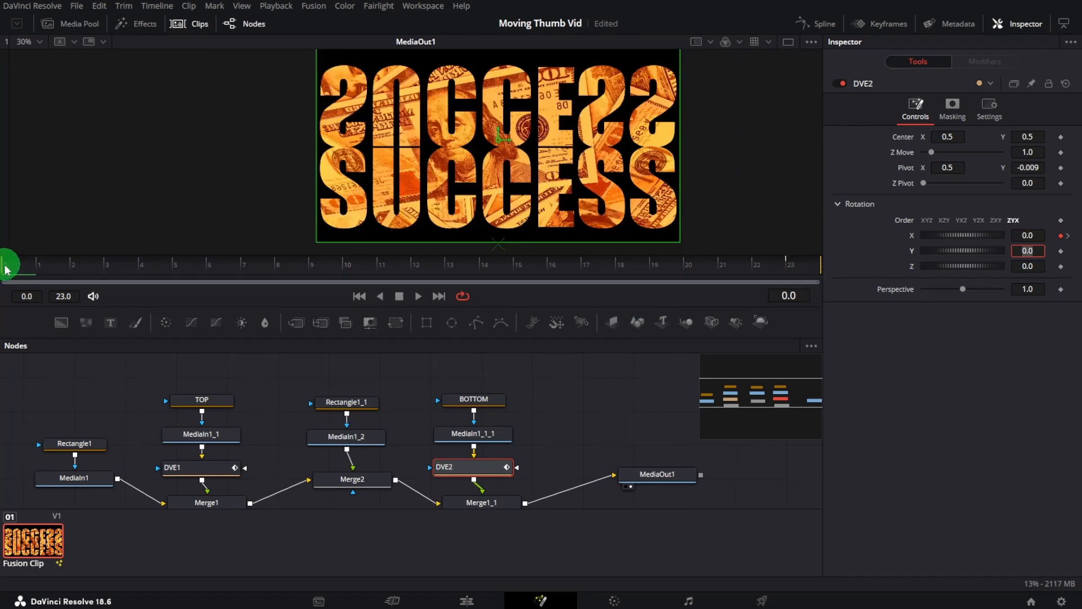
Set the playhead at frame 0 of the composition and return to the Edit page.
mouse_move(6, 266)
mouse_down()
mouse_move(109, 266)
mouse_move(5, 265)
mouse_up()
scroll(546, 391, down, 2)
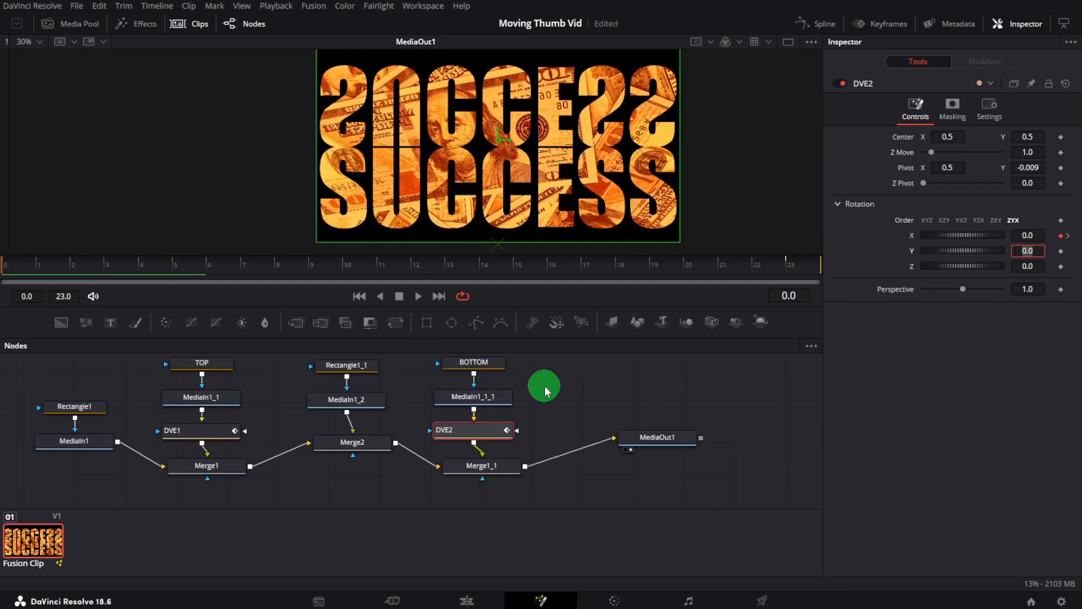
click(477, 451)
click(468, 601)
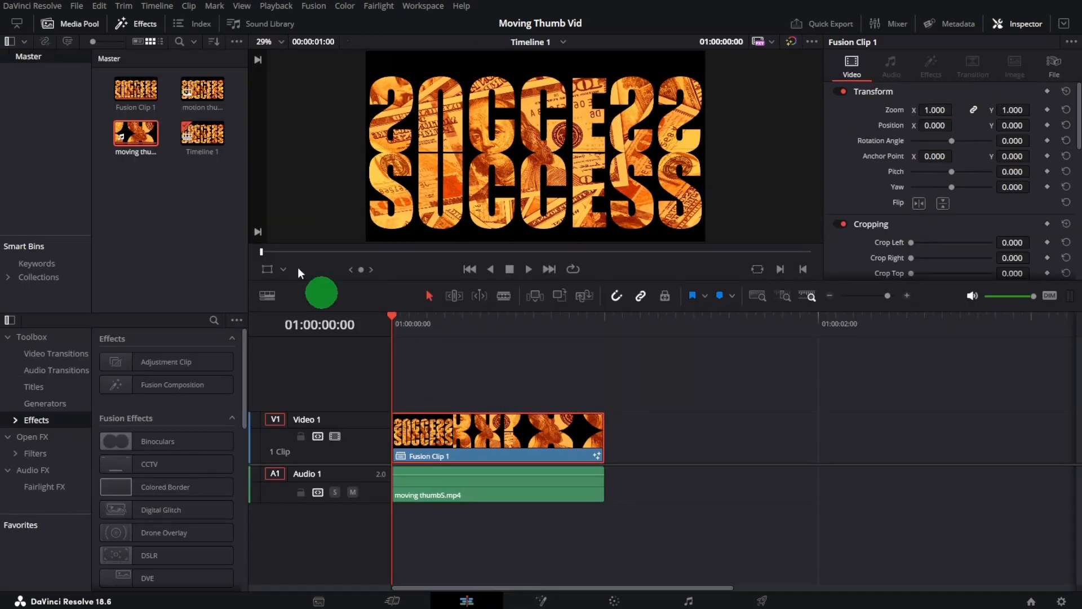
Import 20231218_185832.mp4 into the media pool and place it on Video 1 a short gap after Fusion Clip 1.
click(76, 6)
click(270, 164)
double_click(156, 103)
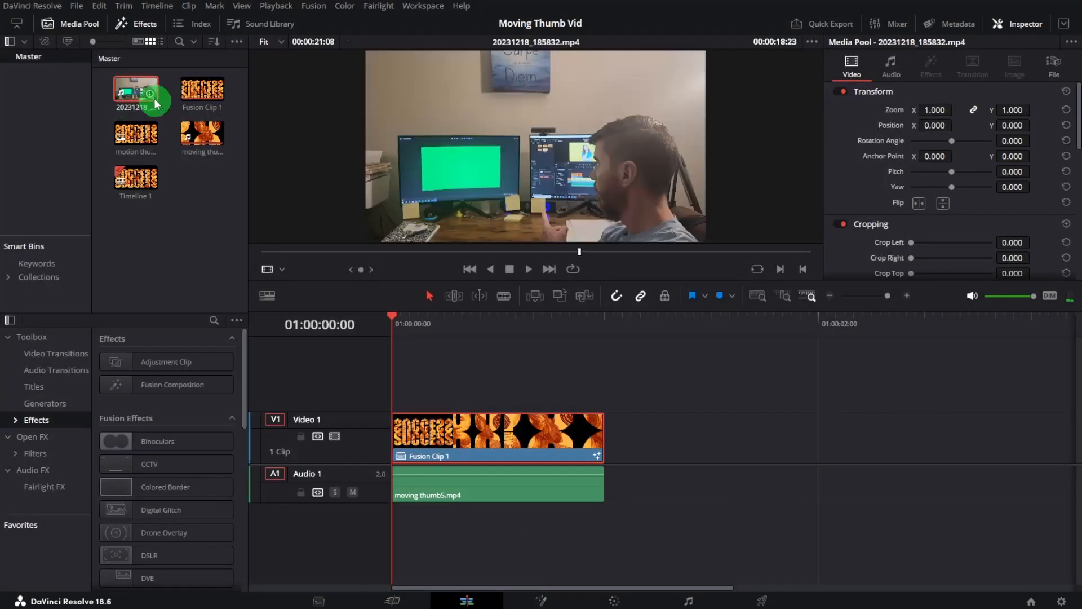
drag(156, 103, 641, 536)
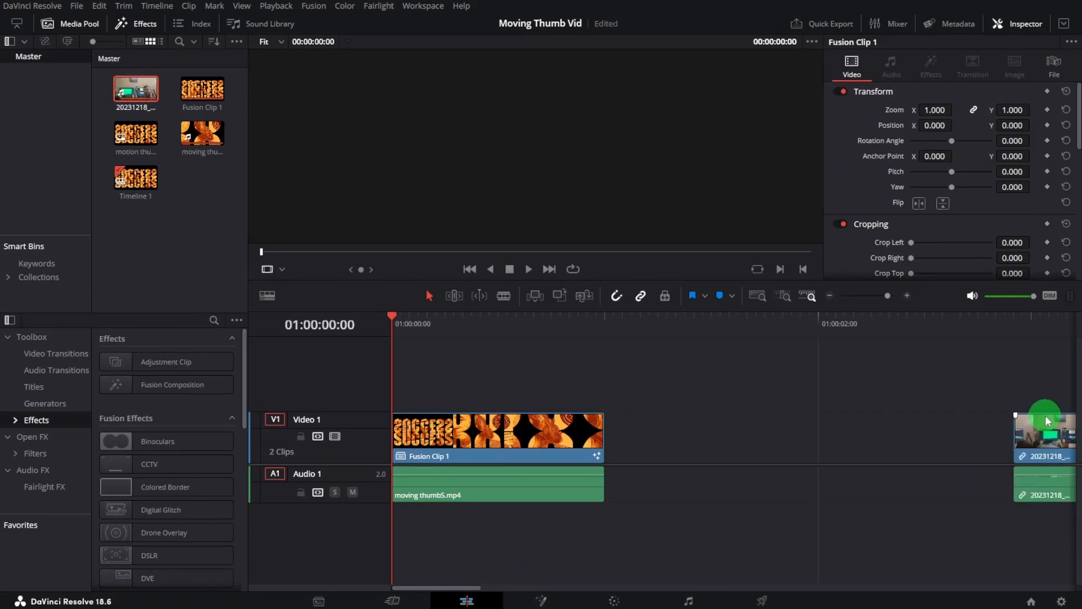
drag(1047, 421, 709, 427)
Raise Fusion Clip 1 to the Video 2 track, and select the moving thumb audio clip and the 20231218_185832.mp4 footage.
drag(527, 428, 510, 399)
click(504, 492)
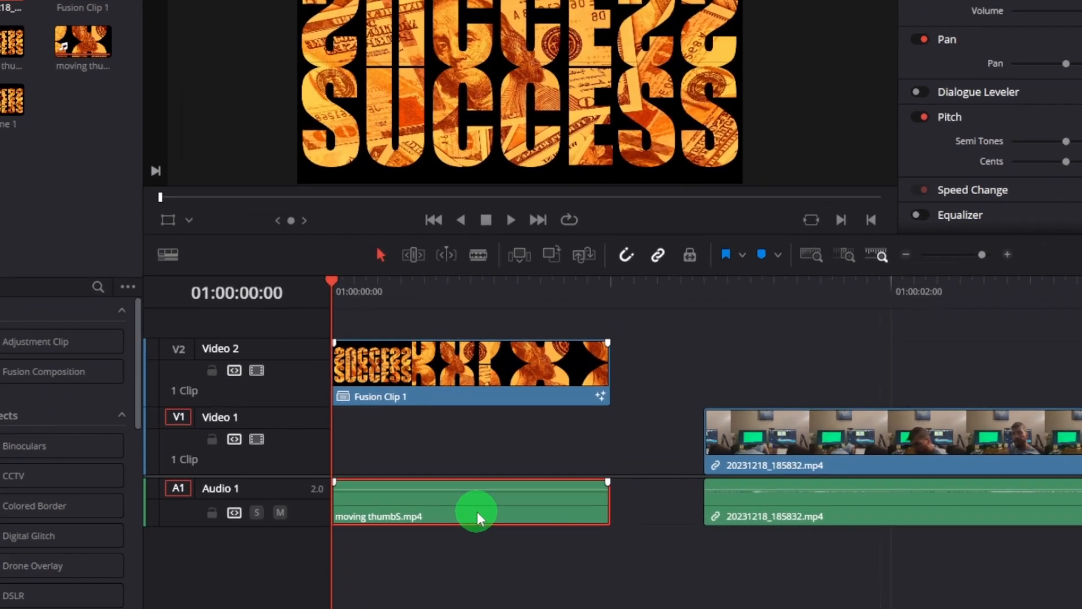
click(821, 458)
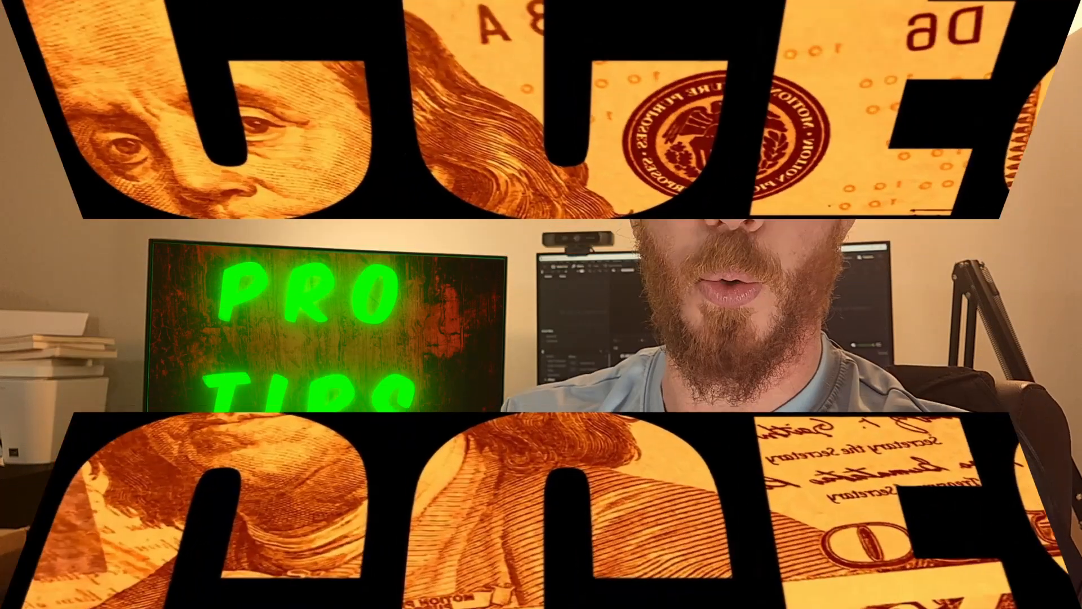